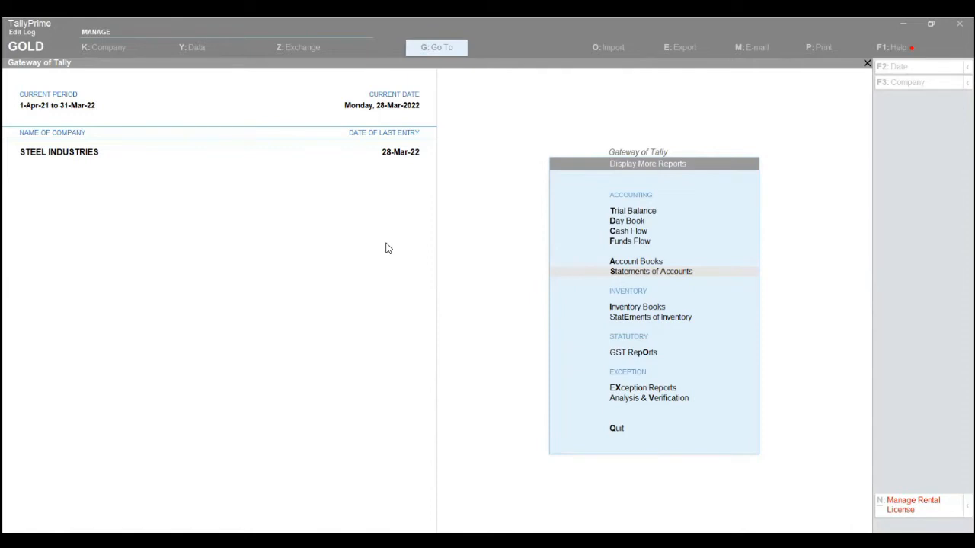
Open the STEEL INDUSTRIES company details for alteration, examine the administrator username and access control settings, and accept them.
{"action": "left_click", "coordinate": [389, 249]}
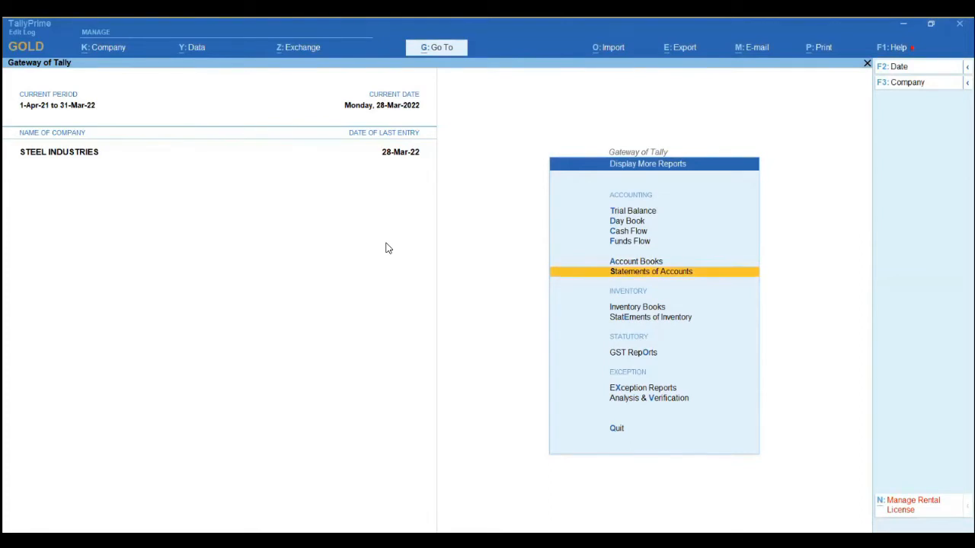
{"action": "left_click", "coordinate": [103, 52]}
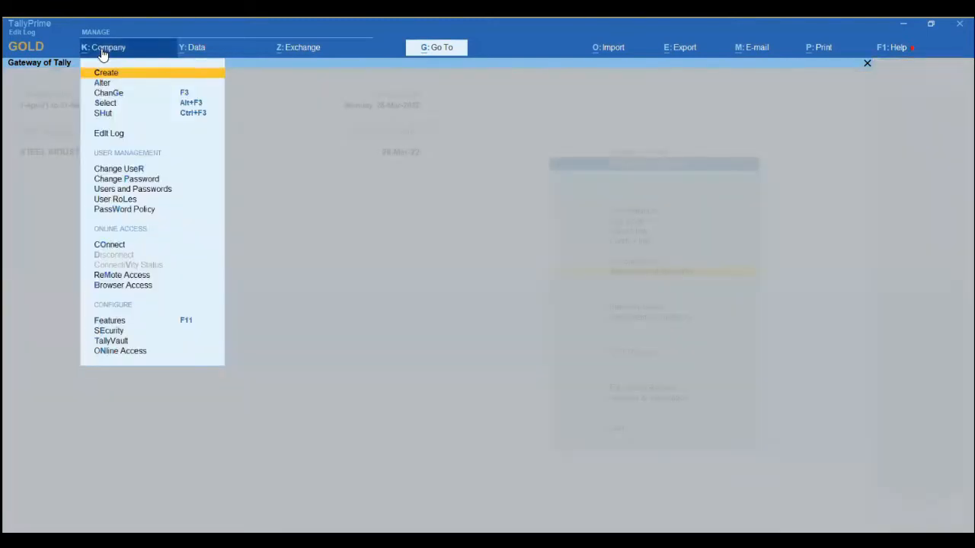
{"action": "key", "text": "Down"}
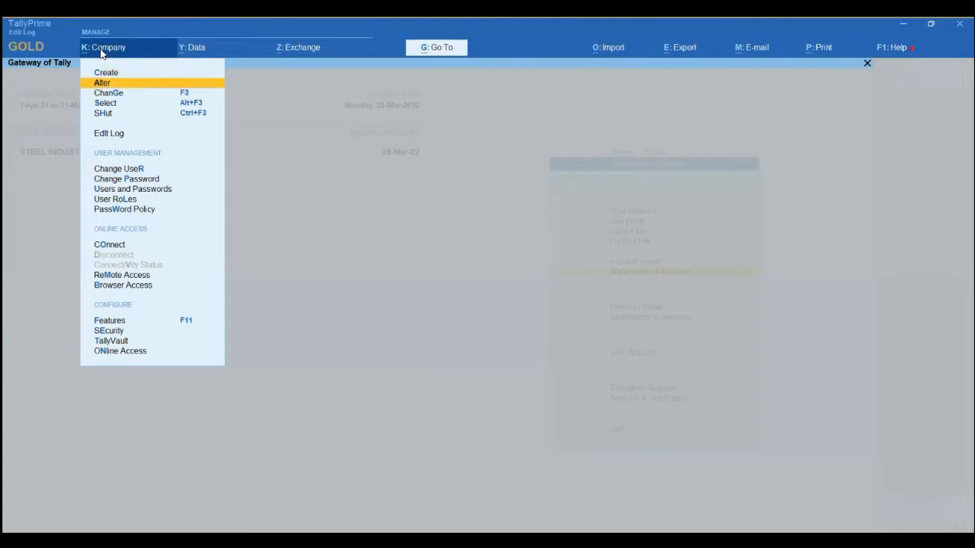
{"action": "key", "text": "Return"}
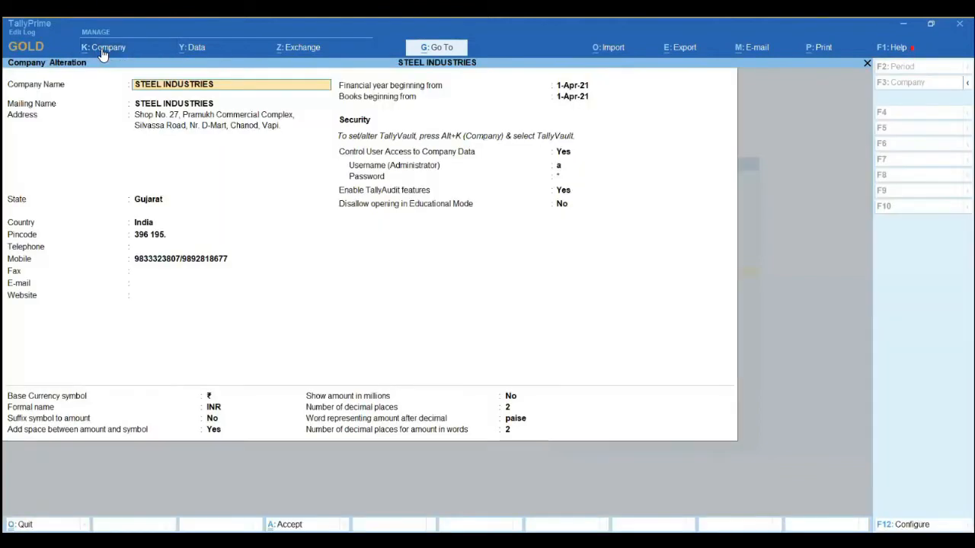
{"action": "left_click", "coordinate": [403, 170]}
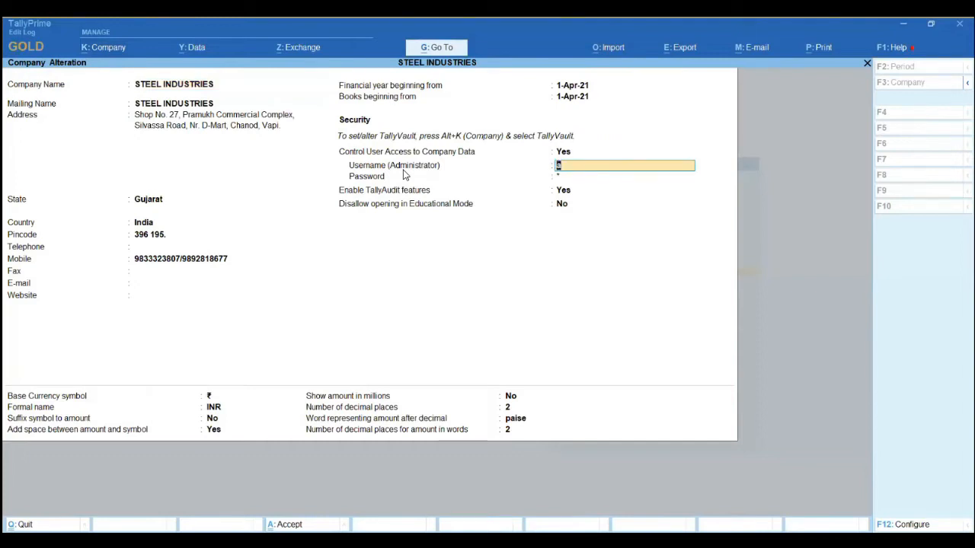
{"action": "key", "text": "ctrl"}
{"action": "key", "text": "ctrl+a"}
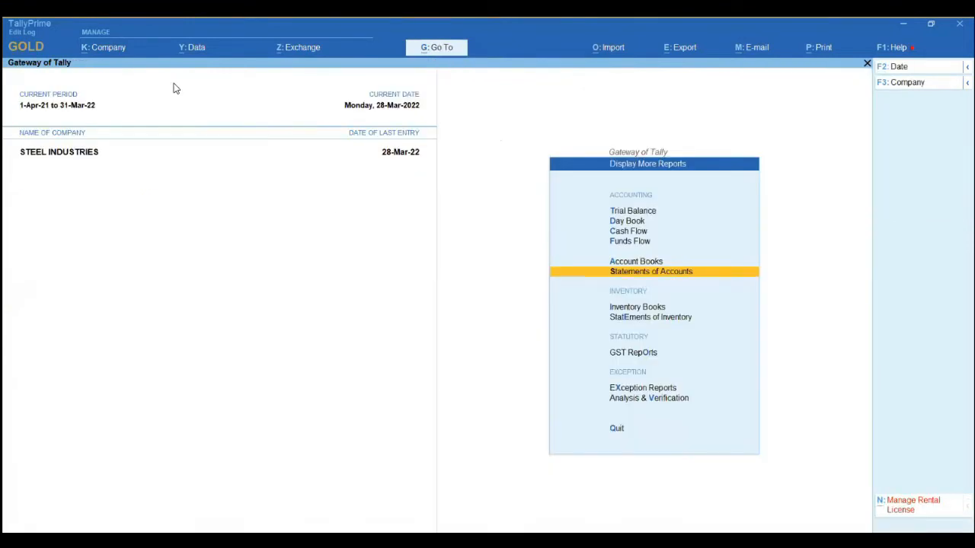
Examine the company's list of users and passwords, checking the Owner role's username and password fields, and close the list.
{"action": "left_click", "coordinate": [107, 47]}
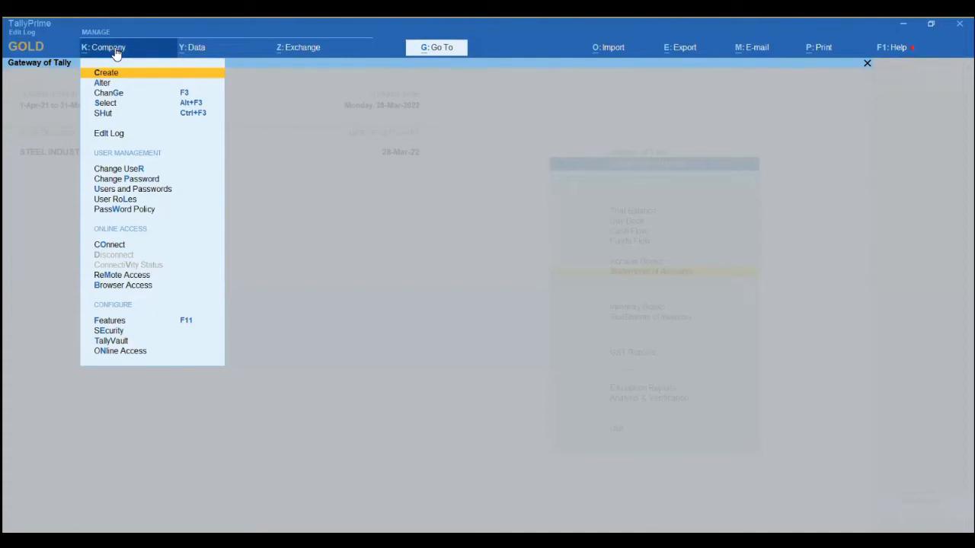
{"action": "key", "text": "Down"}
{"action": "key", "text": "Down"}
{"action": "key", "text": "Down"}
{"action": "key", "text": "Down"}
{"action": "key", "text": "Down"}
{"action": "key", "text": "Down"}
{"action": "key", "text": "Down"}
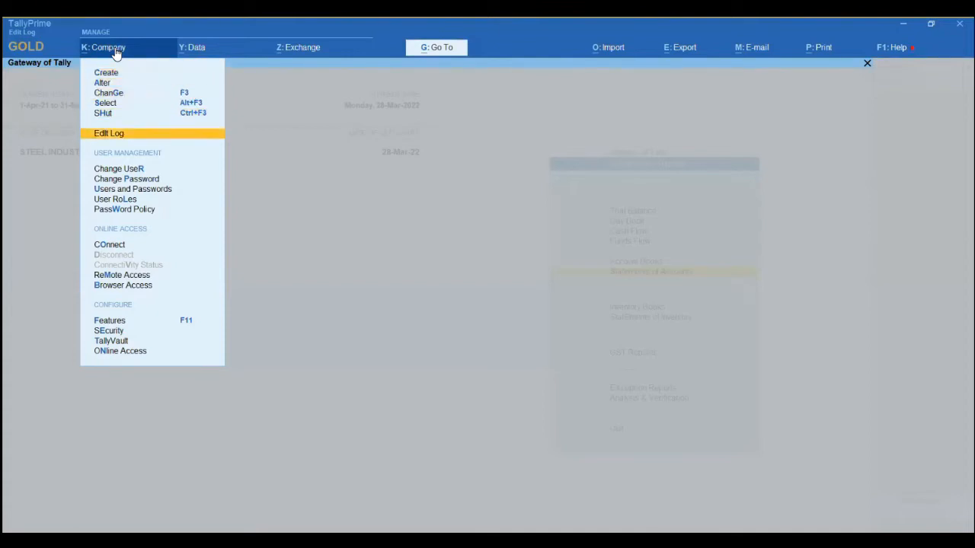
{"action": "key", "text": "Down"}
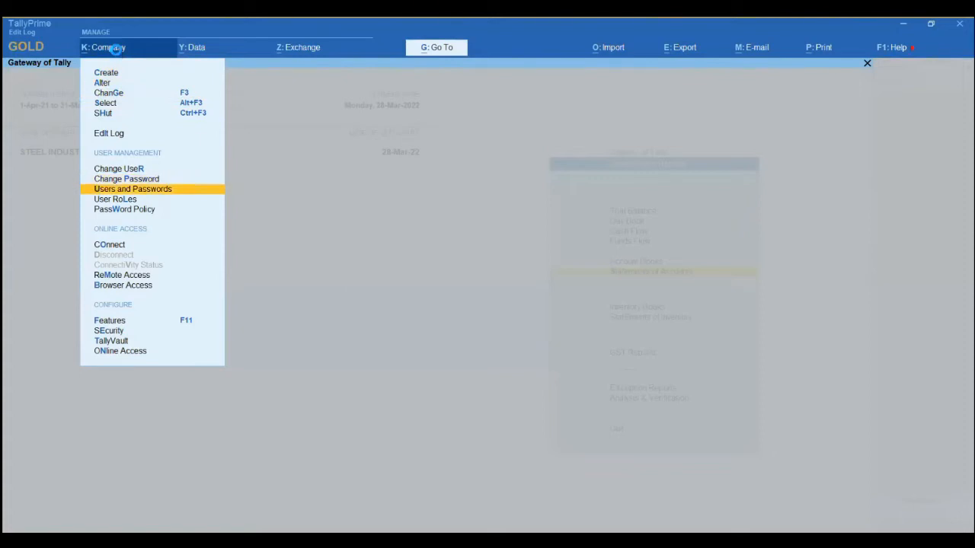
{"action": "key", "text": "Return"}
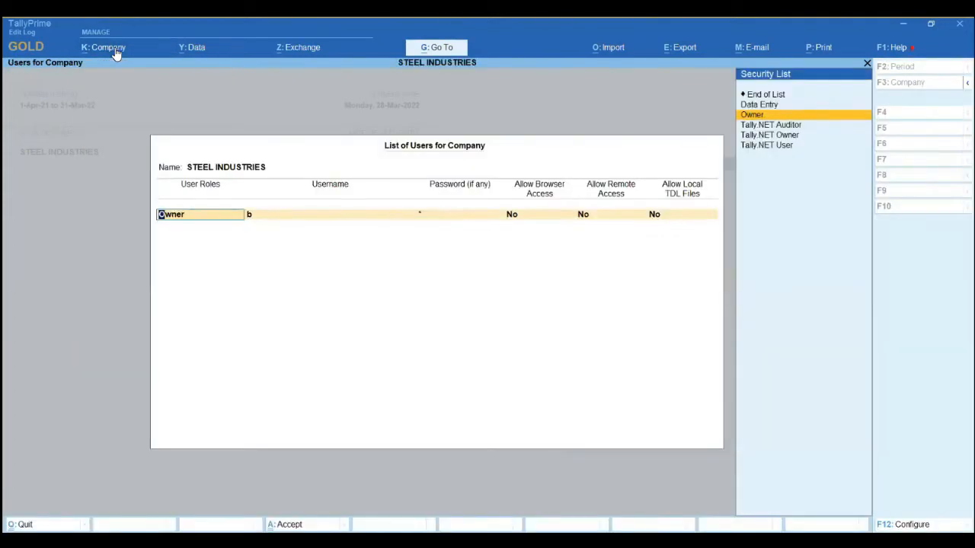
{"action": "key", "text": "Return"}
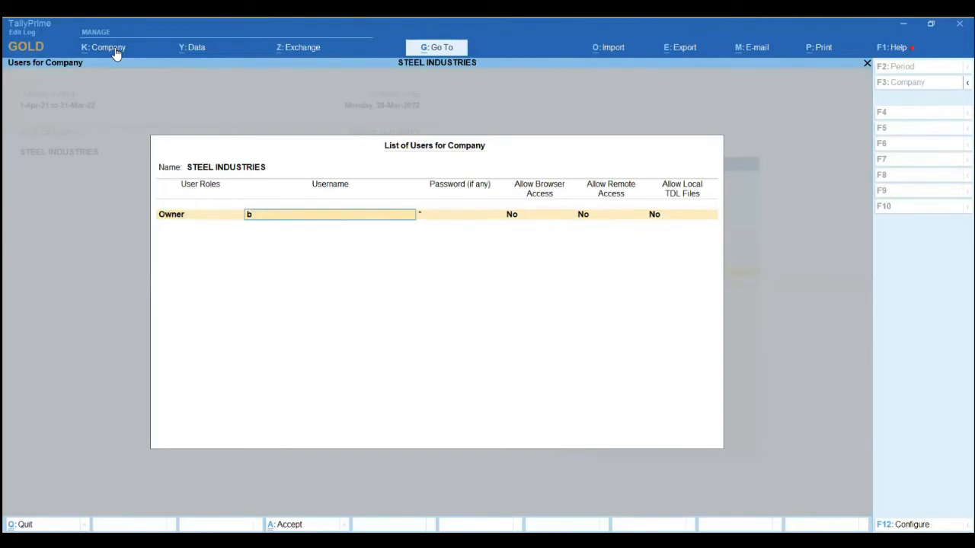
{"action": "key", "text": "Return"}
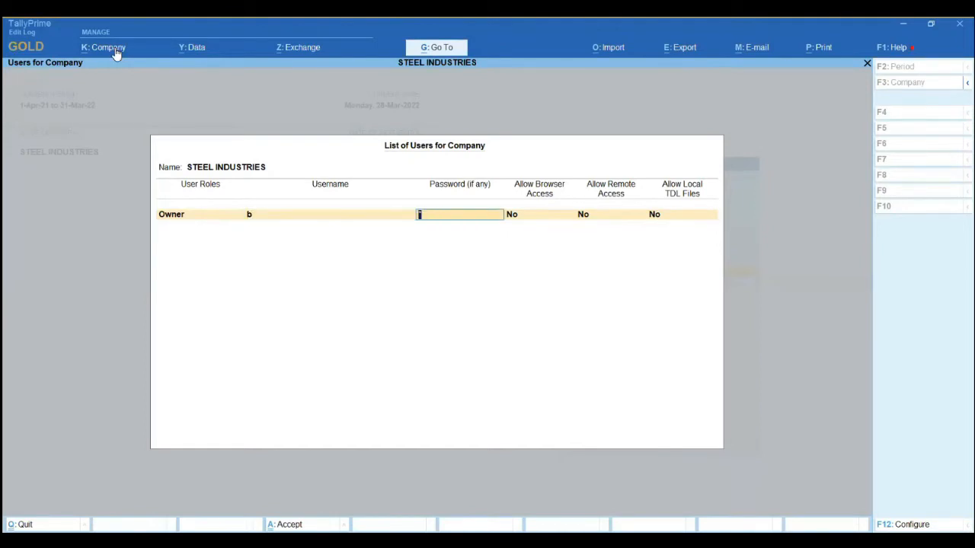
{"action": "key", "text": "ctrl"}
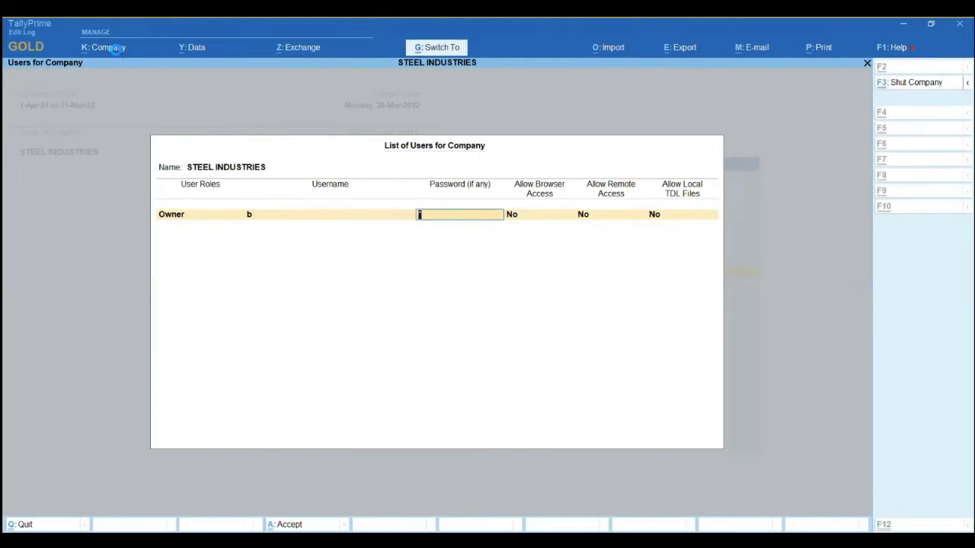
{"action": "key", "text": "ctrl+q"}
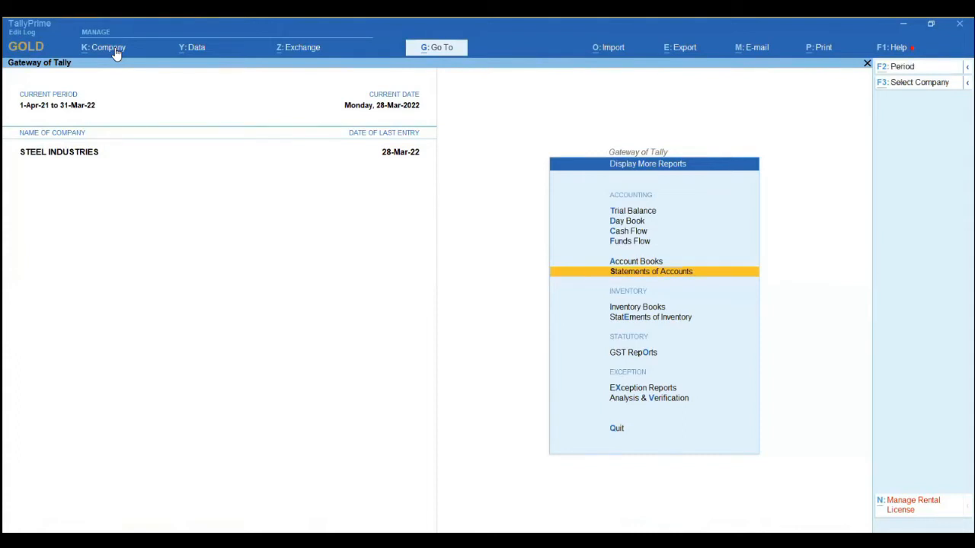
Shut the currently loaded company so that the company selection list is shown.
{"action": "key", "text": "alt+F1"}
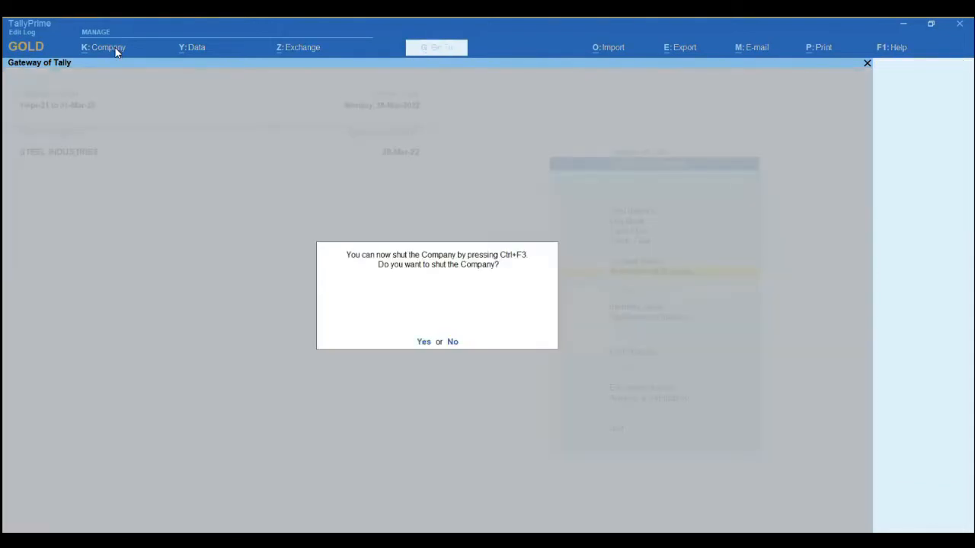
{"action": "key", "text": "y"}
{"action": "key", "text": "Return"}
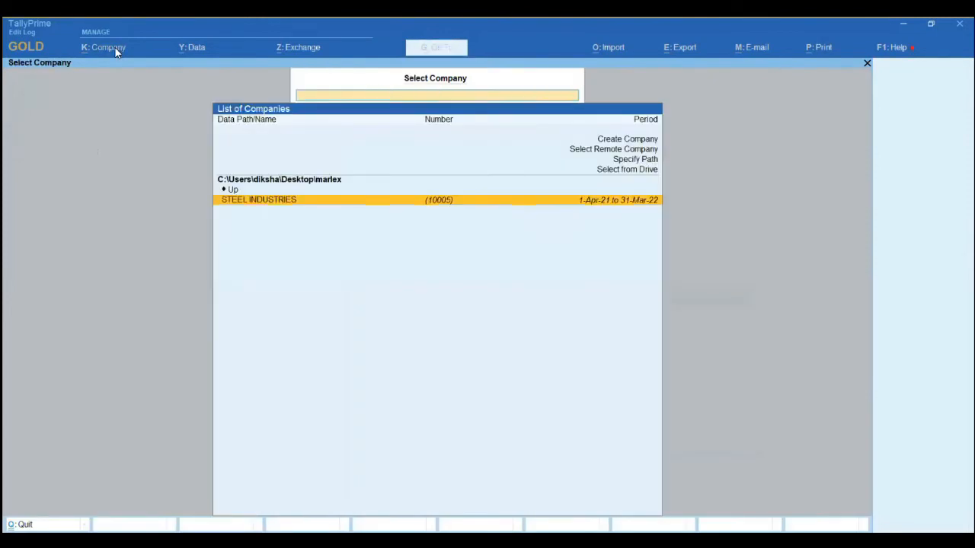
Open STEEL INDUSTRIES and log in with the username b and that user's password.
{"action": "key", "text": "Return"}
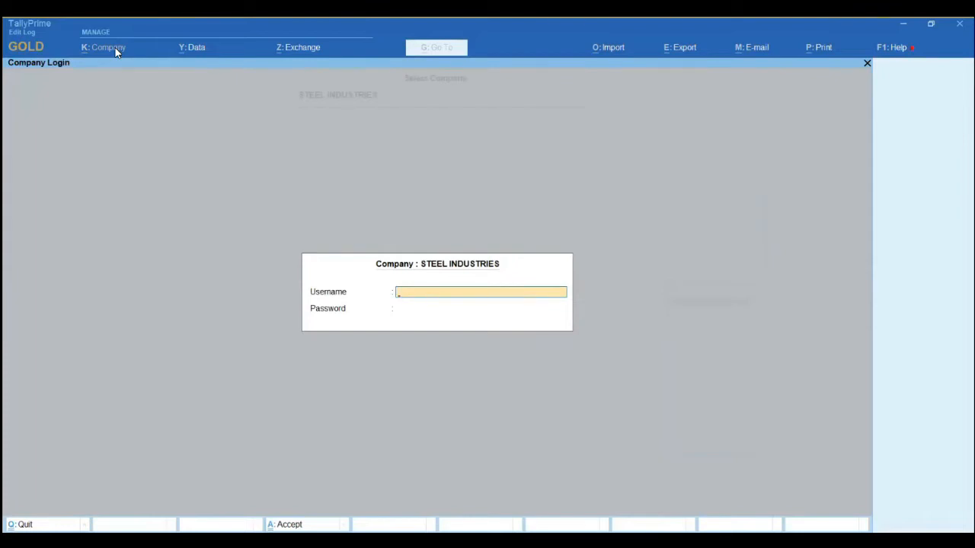
{"action": "type", "text": "b"}
{"action": "key", "text": "Return"}
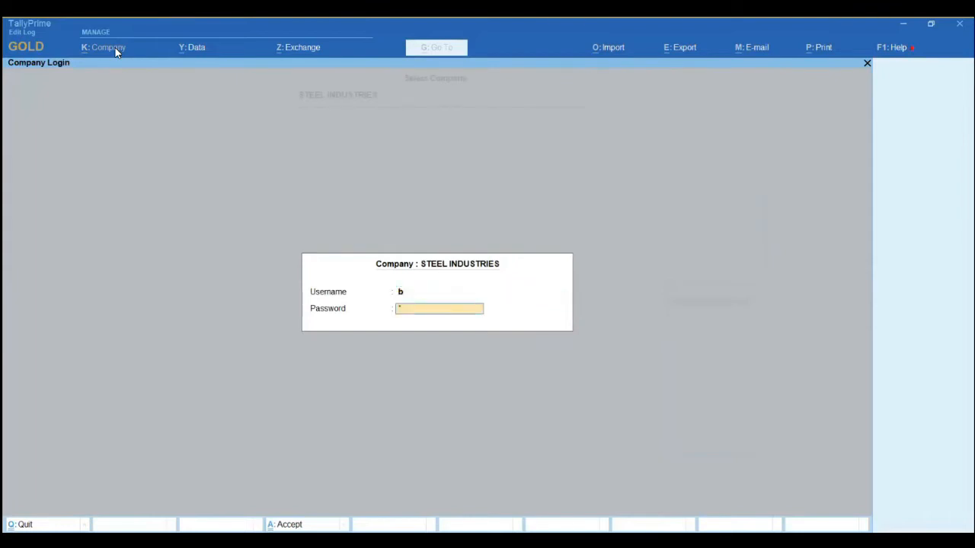
{"action": "key", "text": "Return"}
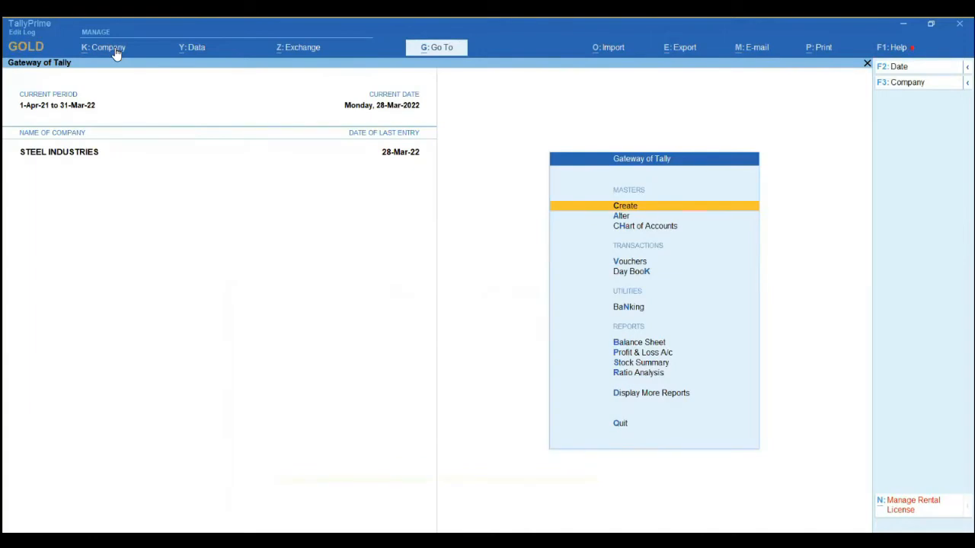
Start a purchase voucher for AAKASH STEEL with blank supplier invoice details, unchanged party details and the GST PURCHASE 18% ledger.
{"action": "key", "text": "Down"}
{"action": "key", "text": "Down"}
{"action": "key", "text": "Down"}
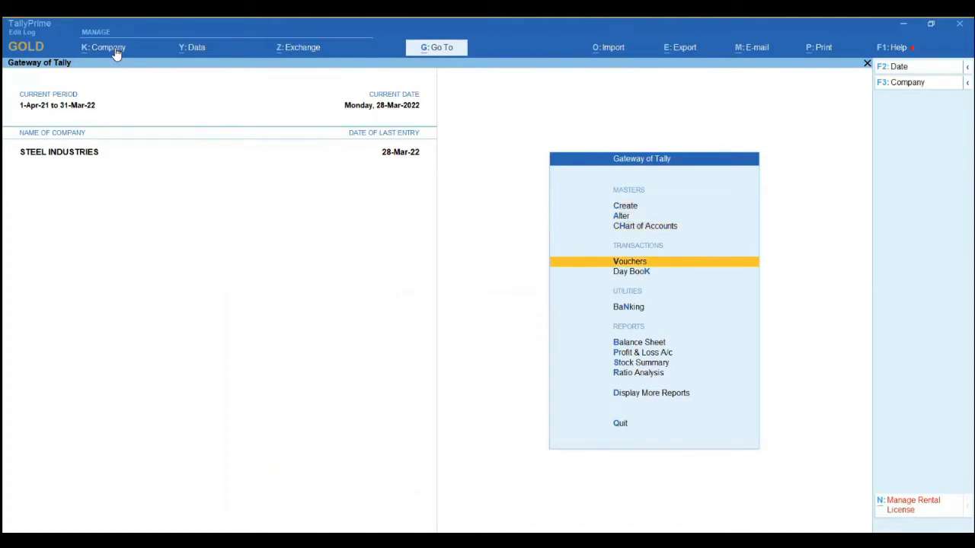
{"action": "key", "text": "Return"}
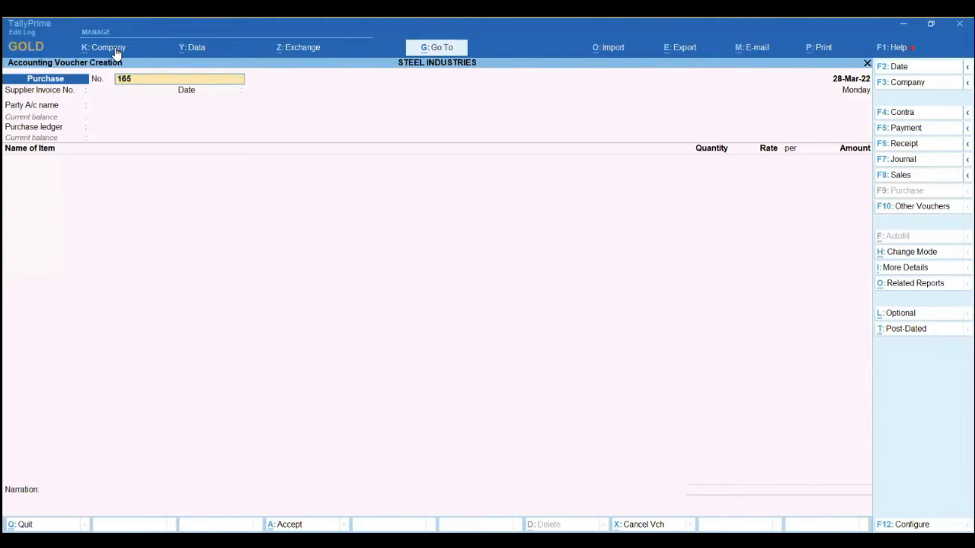
{"action": "key", "text": "Return"}
{"action": "key", "text": "Return"}
{"action": "key", "text": "Return"}
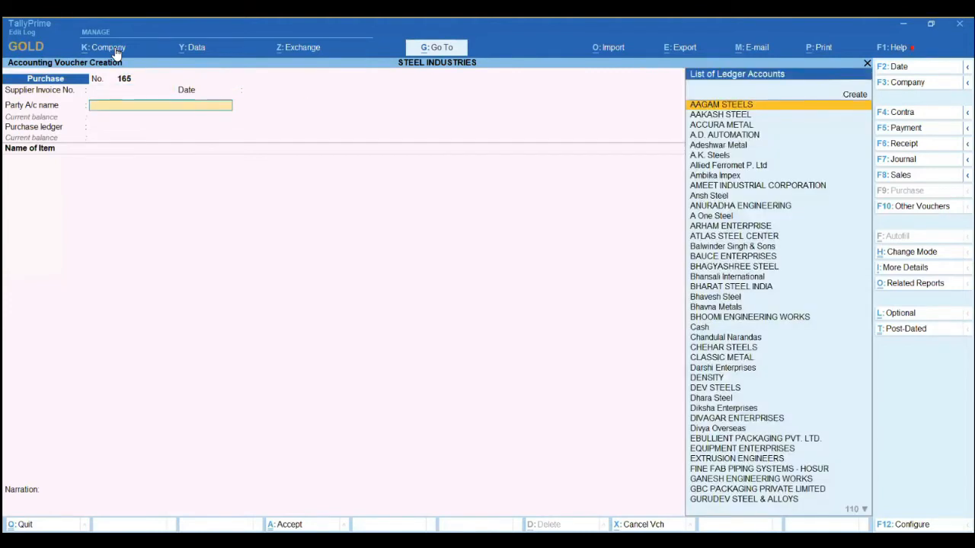
{"action": "key", "text": "Down"}
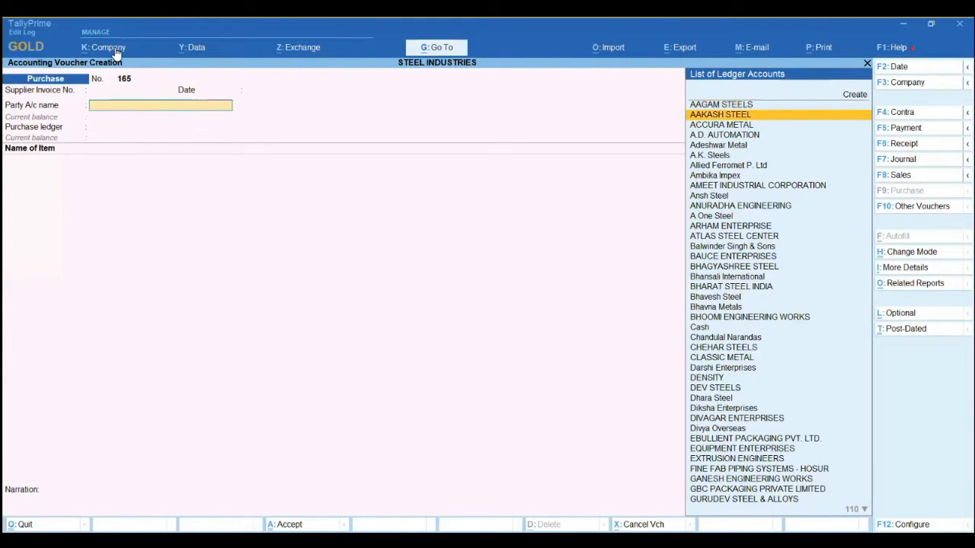
{"action": "key", "text": "Return"}
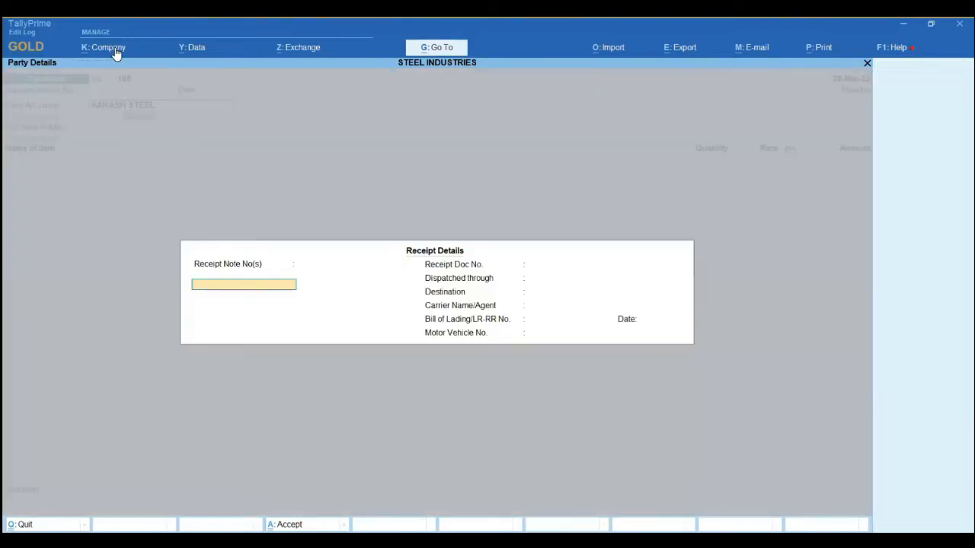
{"action": "key", "text": "Return"}
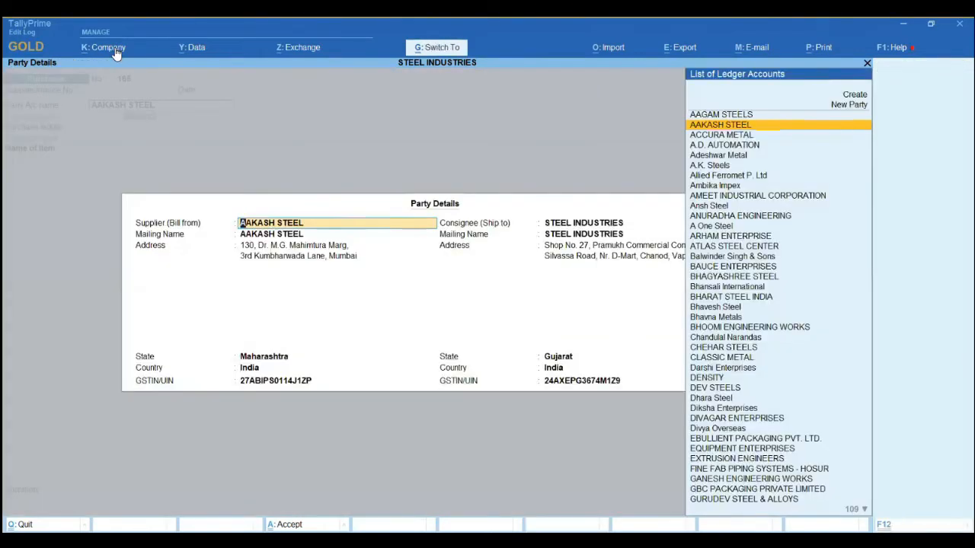
{"action": "key", "text": "ctrl+a"}
{"action": "key", "text": "Return"}
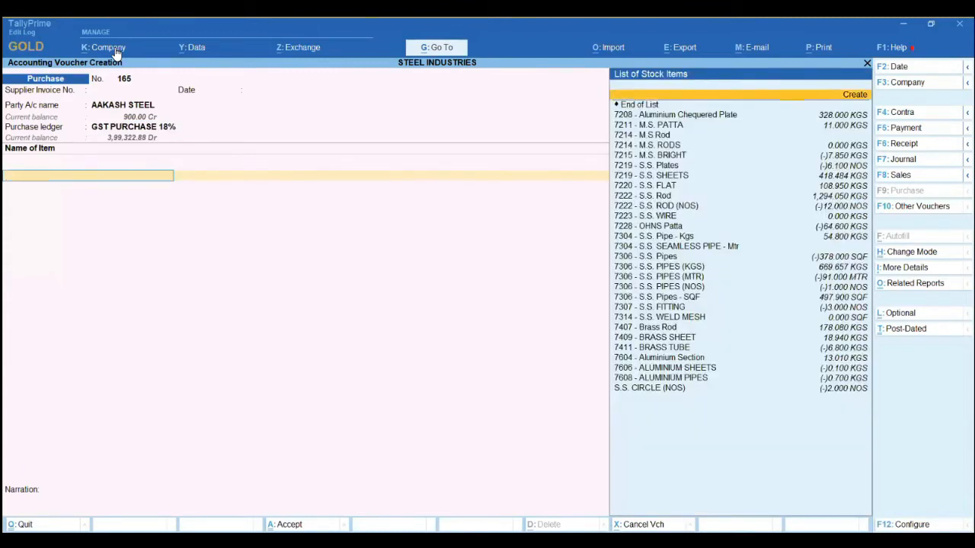
Add the item 7211 - M.S. PATTA with a quantity of 1 KGS at a rate of 100 per KGS.
{"action": "key", "text": "Down"}
{"action": "key", "text": "Down"}
{"action": "key", "text": "Return"}
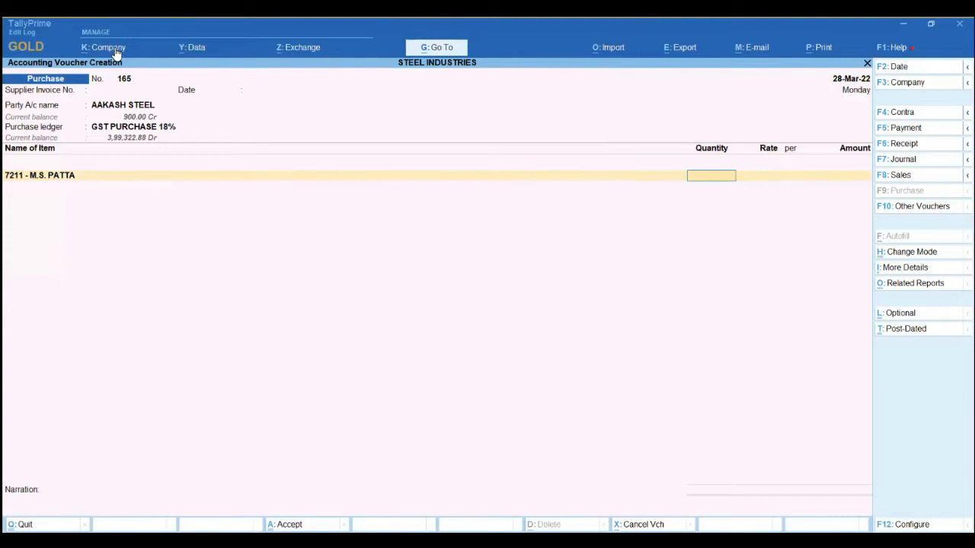
{"action": "type", "text": "1"}
{"action": "key", "text": "Return"}
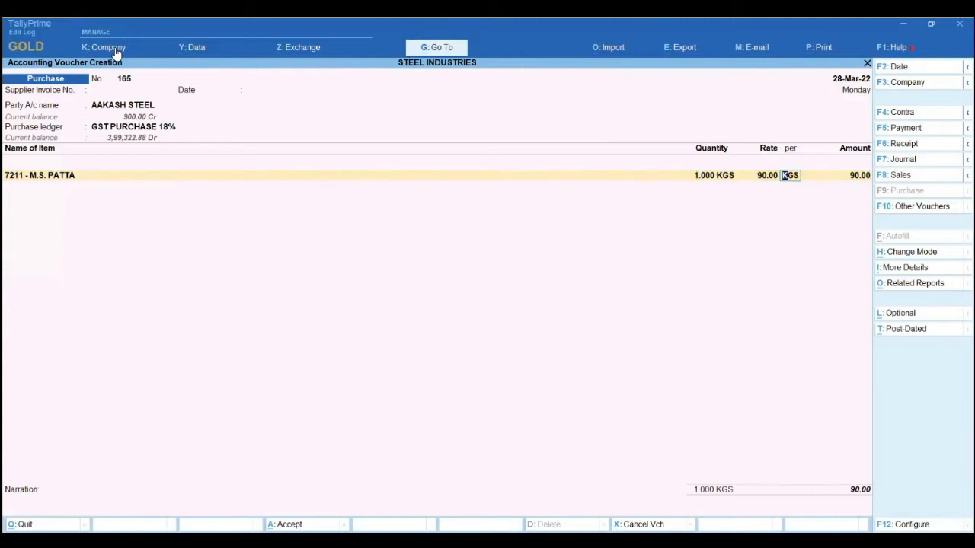
{"action": "type", "text": "100"}
{"action": "key", "text": "Return"}
{"action": "key", "text": "Return"}
{"action": "key", "text": "Return"}
{"action": "key", "text": "Return"}
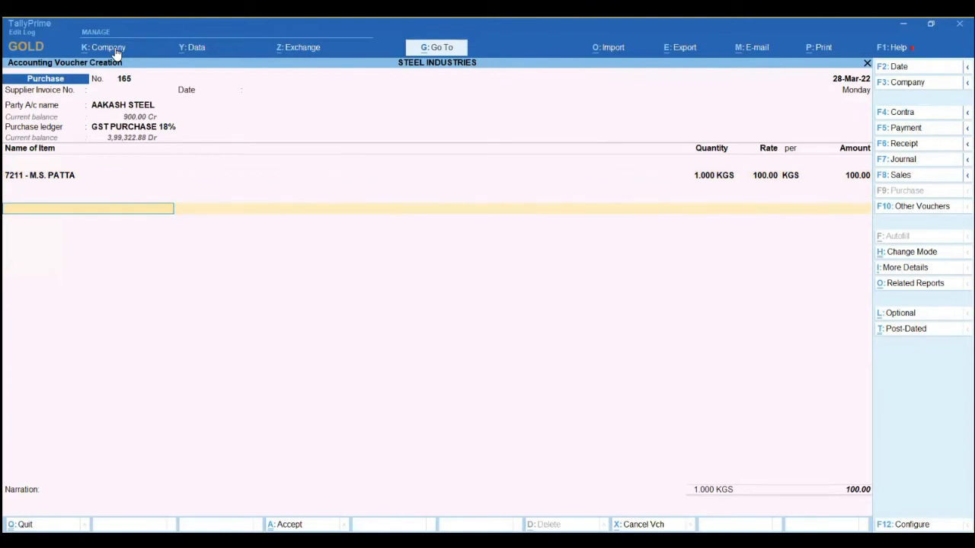
End the item list, leave the narration blank, save the purchase voucher and return to the Gateway of Tally.
{"action": "key", "text": "Return"}
{"action": "key", "text": "Return"}
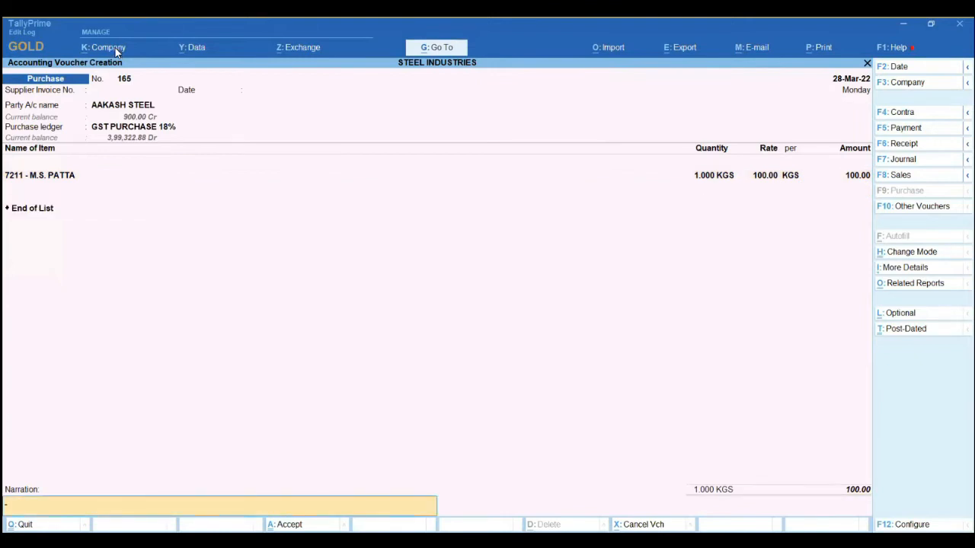
{"action": "key", "text": "Return"}
{"action": "key", "text": "Return"}
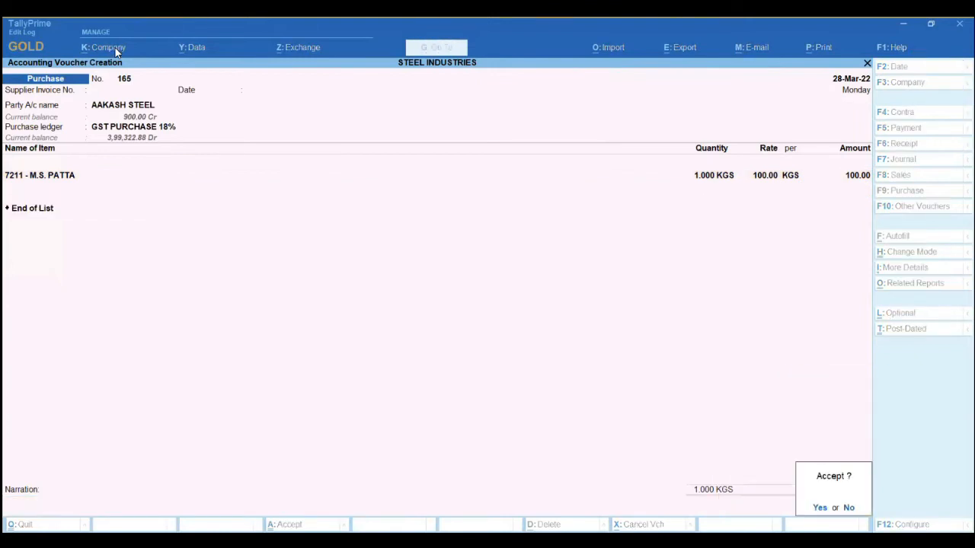
{"action": "key", "text": "Return"}
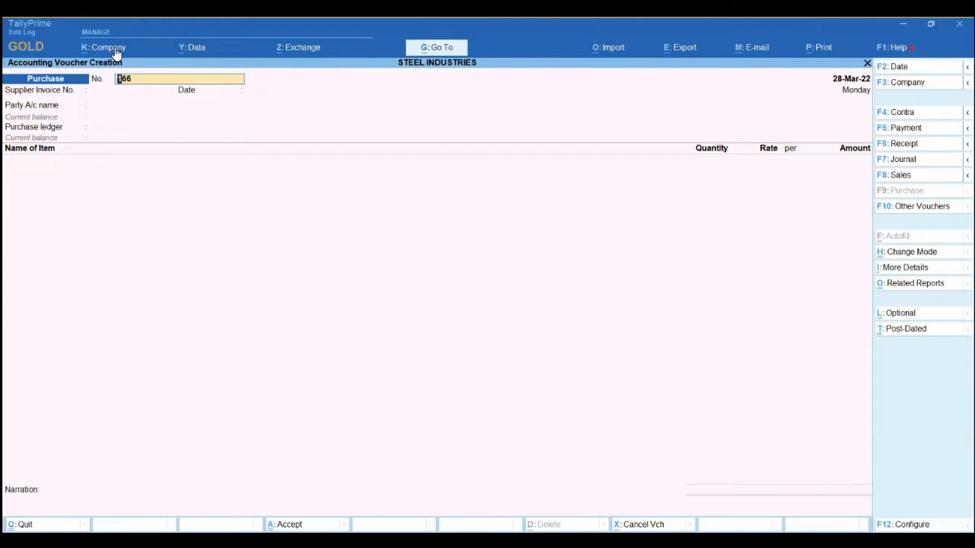
{"action": "key", "text": "BackSpace"}
{"action": "key", "text": "Escape"}
{"action": "key", "text": "Return"}
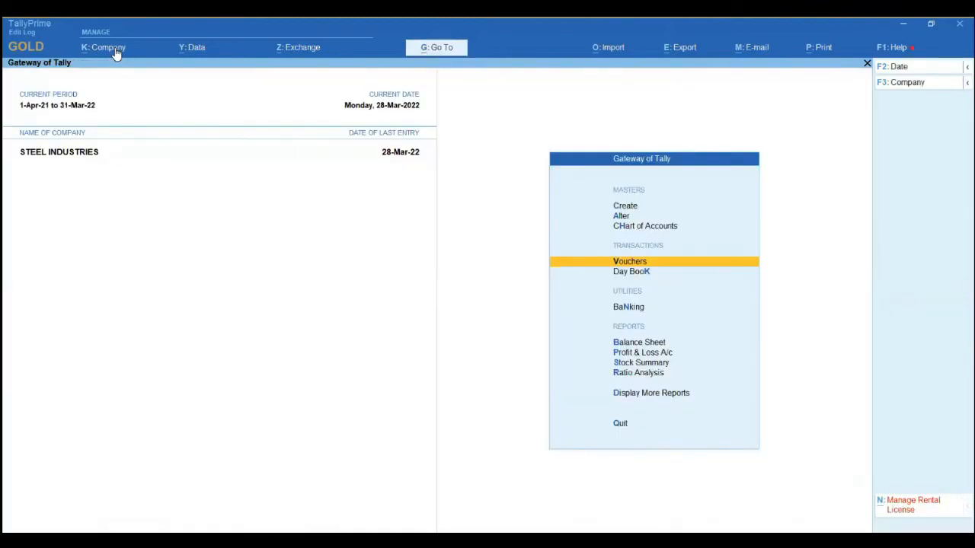
Shut STEEL INDUSTRIES and log back in to it with the username a and that user's password.
{"action": "key", "text": "alt+F3"}
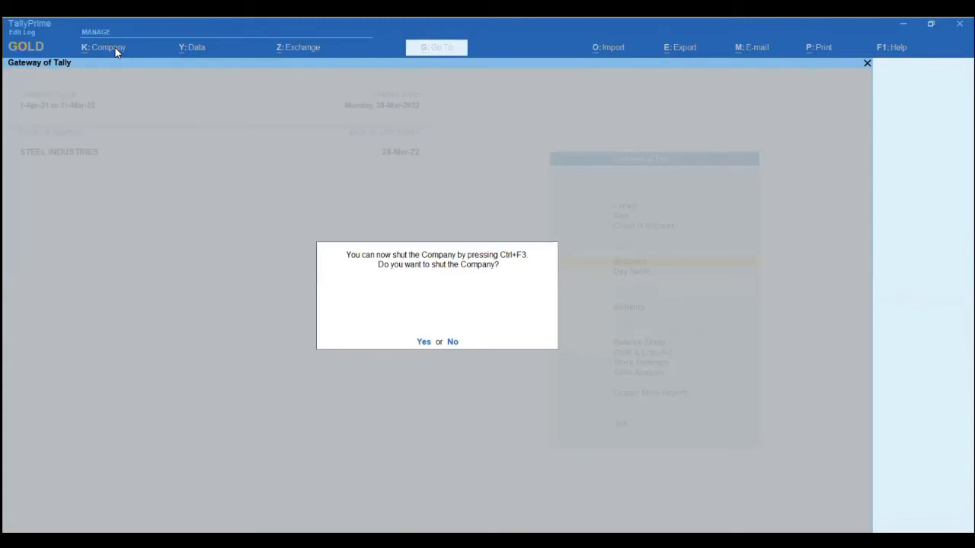
{"action": "key", "text": "y"}
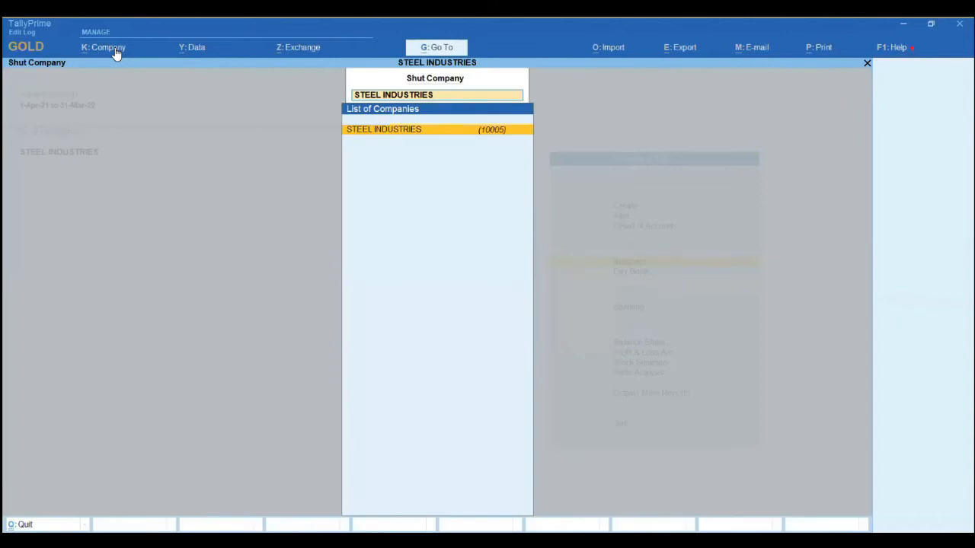
{"action": "key", "text": "Return"}
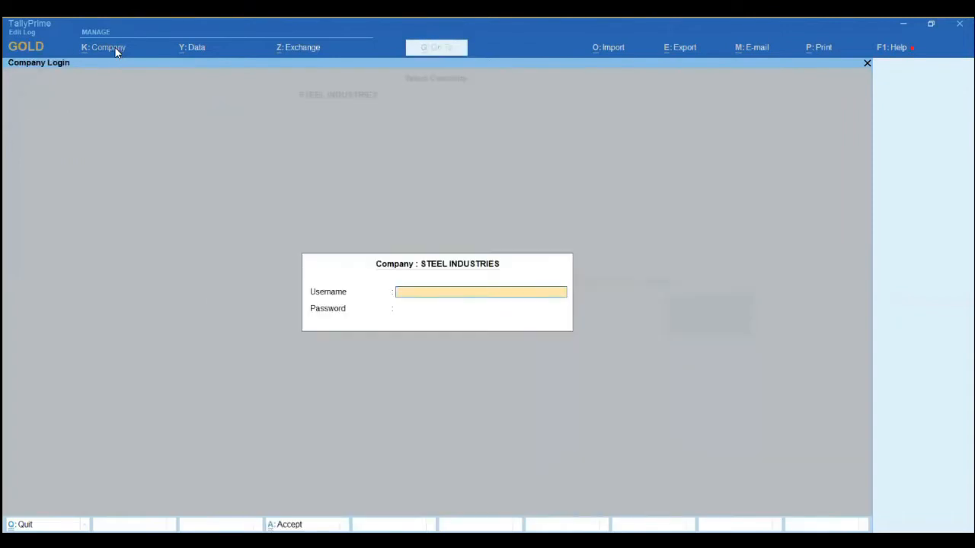
{"action": "type", "text": "a"}
{"action": "key", "text": "Return"}
{"action": "key", "text": "Return"}
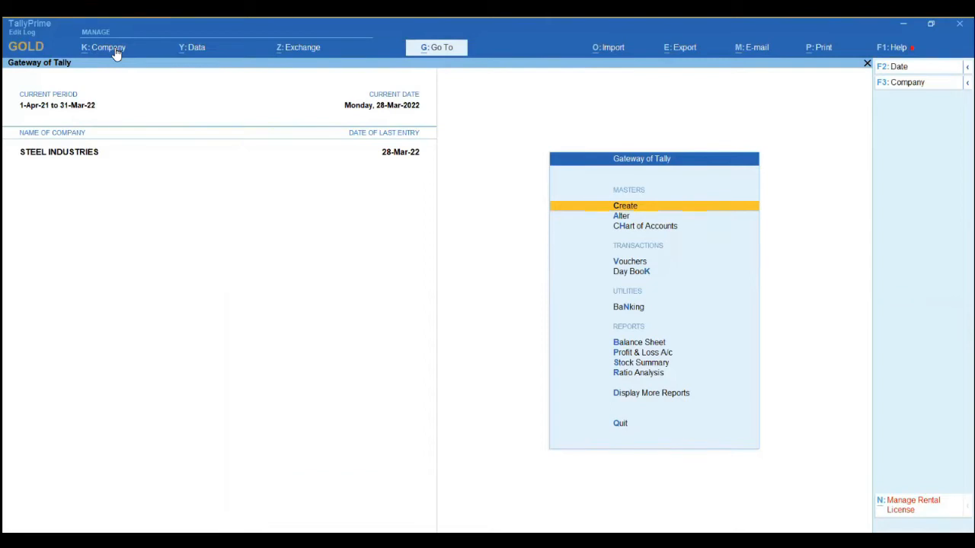
Open the Tally Audit statistics by voucher type from the Statements of Accounts reports.
{"action": "key", "text": "d"}
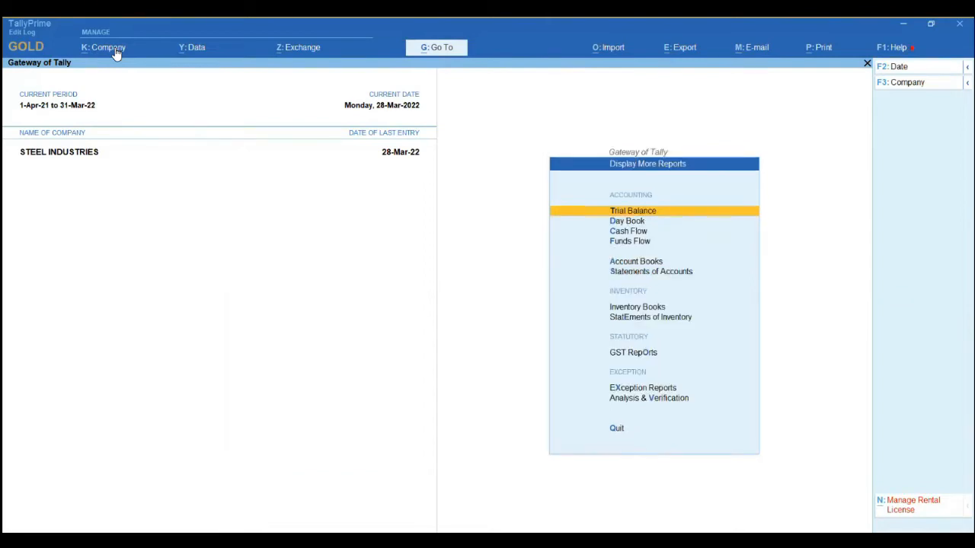
{"action": "key", "text": "Down"}
{"action": "key", "text": "Down"}
{"action": "key", "text": "Down"}
{"action": "key", "text": "Down"}
{"action": "key", "text": "Down"}
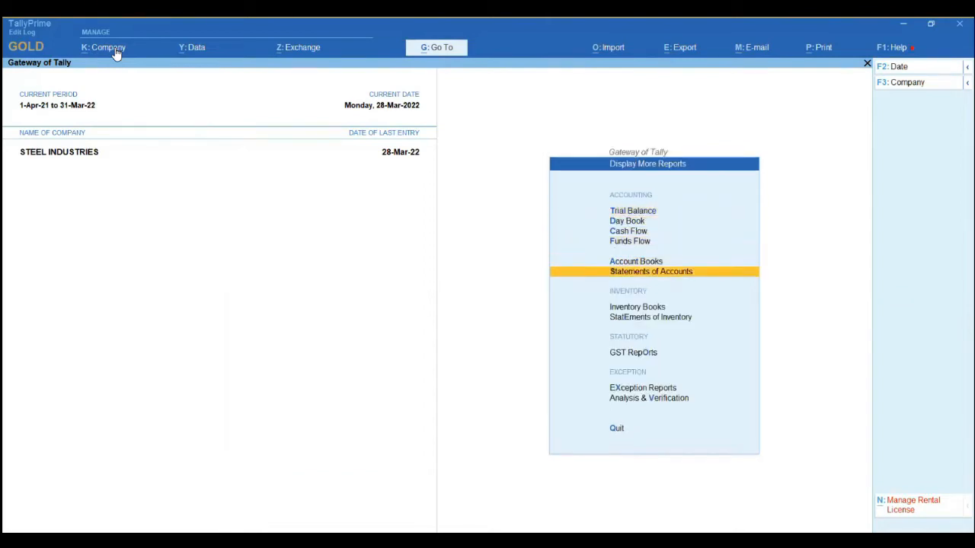
{"action": "key", "text": "Return"}
{"action": "key", "text": "Down"}
{"action": "key", "text": "Down"}
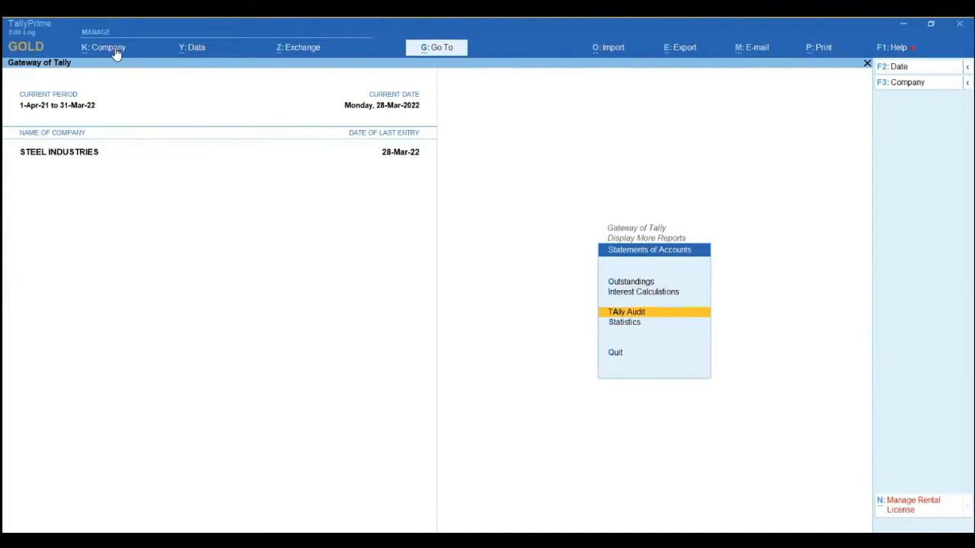
{"action": "key", "text": "Return"}
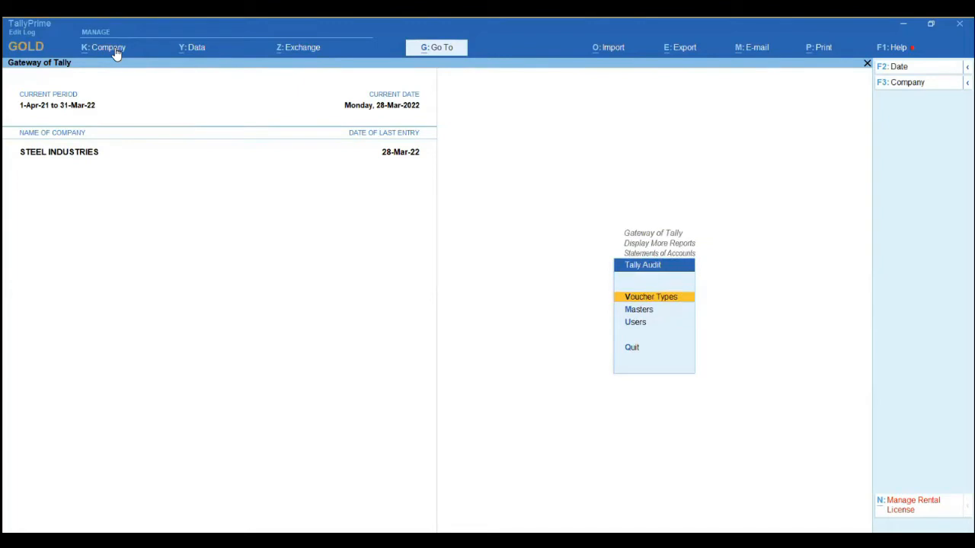
{"action": "key", "text": "Return"}
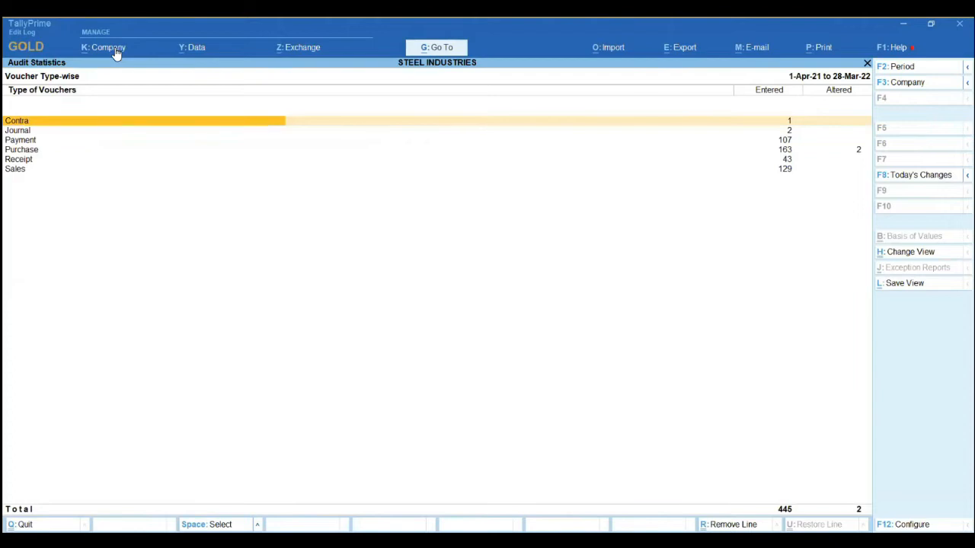
Open the audit listing of entered and altered Purchase vouchers for March.
{"action": "key", "text": "Down"}
{"action": "key", "text": "Down"}
{"action": "key", "text": "Down"}
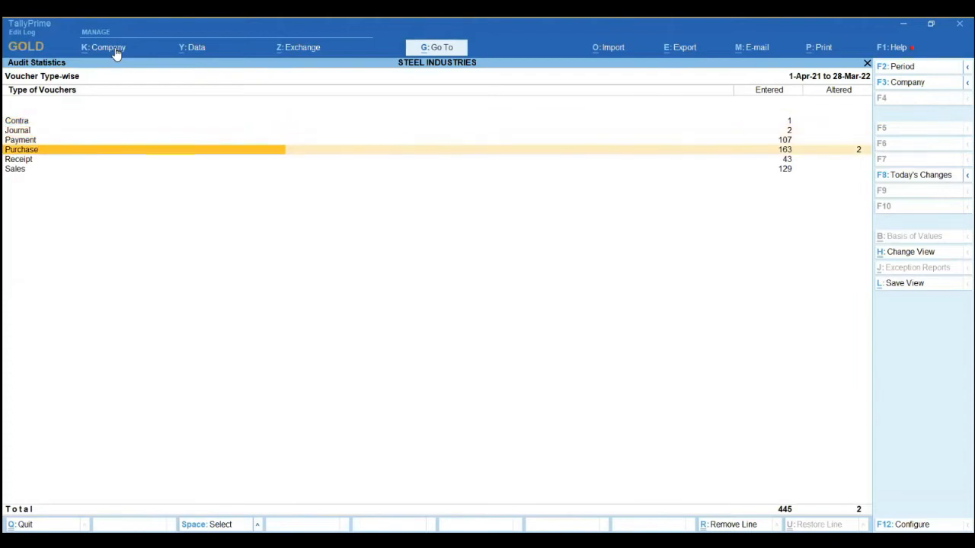
{"action": "key", "text": "Return"}
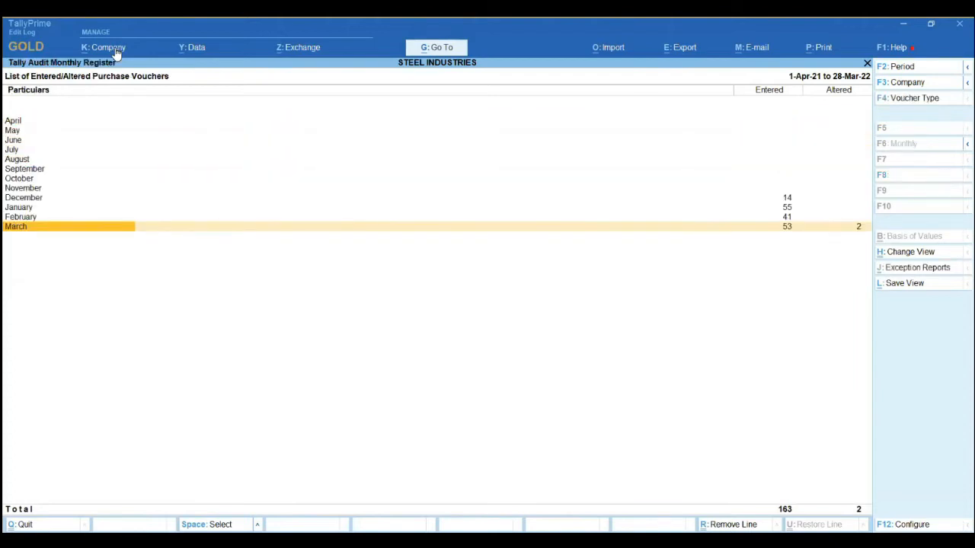
{"action": "key", "text": "Return"}
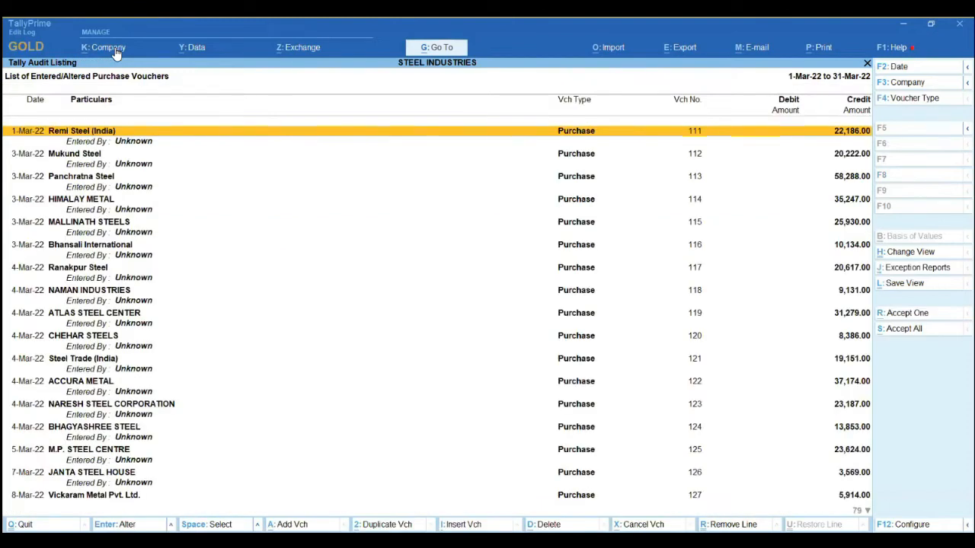
Select AAKASH STEEL purchase voucher No. 165 at the end of the audit listing and accept only that voucher.
{"action": "key", "text": "Down"}
{"action": "key", "text": "Down"}
{"action": "key", "text": "Down"}
{"action": "key", "text": "Down"}
{"action": "key", "text": "Down"}
{"action": "key", "text": "Down"}
{"action": "key", "text": "Down"}
{"action": "key", "text": "Down"}
{"action": "key", "text": "Down"}
{"action": "key", "text": "Down"}
{"action": "key", "text": "Down"}
{"action": "key", "text": "Down"}
{"action": "key", "text": "Down"}
{"action": "key", "text": "Down"}
{"action": "key", "text": "Down"}
{"action": "key", "text": "Down"}
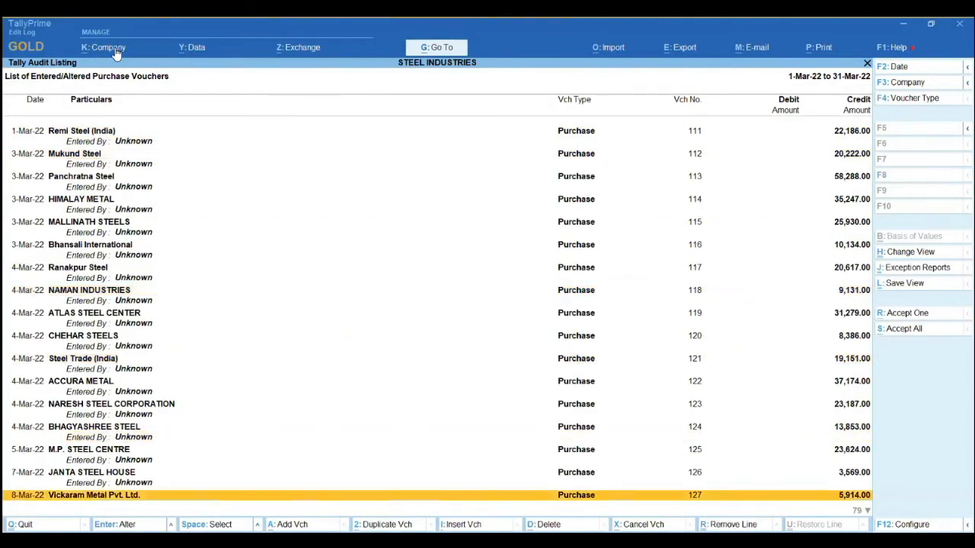
{"action": "key", "text": "Down"}
{"action": "key", "text": "Down"}
{"action": "key", "text": "Down"}
{"action": "key", "text": "Down"}
{"action": "key", "text": "Down"}
{"action": "key", "text": "Down"}
{"action": "key", "text": "Down"}
{"action": "key", "text": "Down"}
{"action": "key", "text": "Down"}
{"action": "key", "text": "Down"}
{"action": "key", "text": "Down"}
{"action": "key", "text": "Down"}
{"action": "key", "text": "Down"}
{"action": "key", "text": "Down"}
{"action": "key", "text": "Down"}
{"action": "key", "text": "Down"}
{"action": "key", "text": "Down"}
{"action": "key", "text": "Down"}
{"action": "key", "text": "Down"}
{"action": "key", "text": "Down"}
{"action": "key", "text": "Down"}
{"action": "key", "text": "Down"}
{"action": "key", "text": "Down"}
{"action": "key", "text": "Down"}
{"action": "key", "text": "Down"}
{"action": "key", "text": "Down"}
{"action": "key", "text": "Up"}
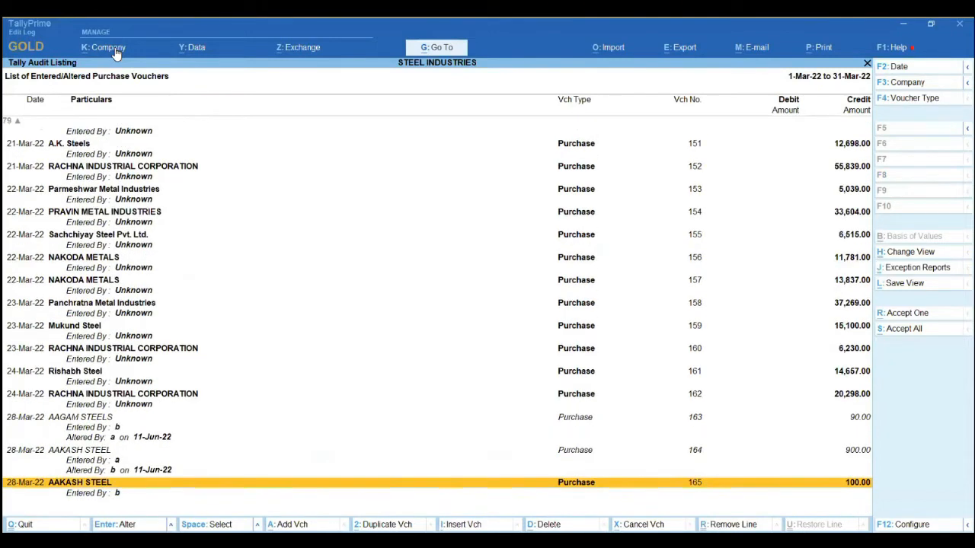
{"action": "key", "text": "space"}
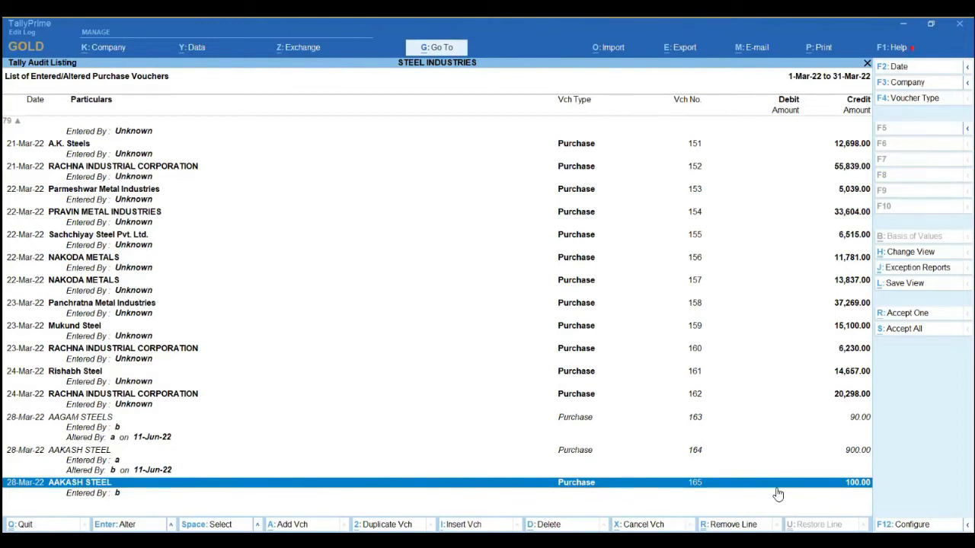
{"action": "key", "text": "alt+r"}
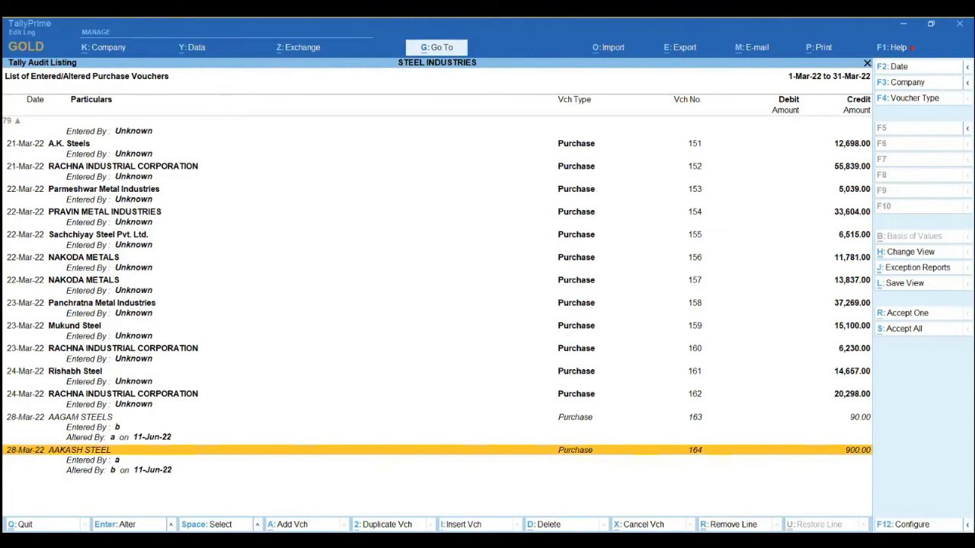
Leave the Tally Audit reports and open the Day Book.
{"action": "key", "text": "Escape"}
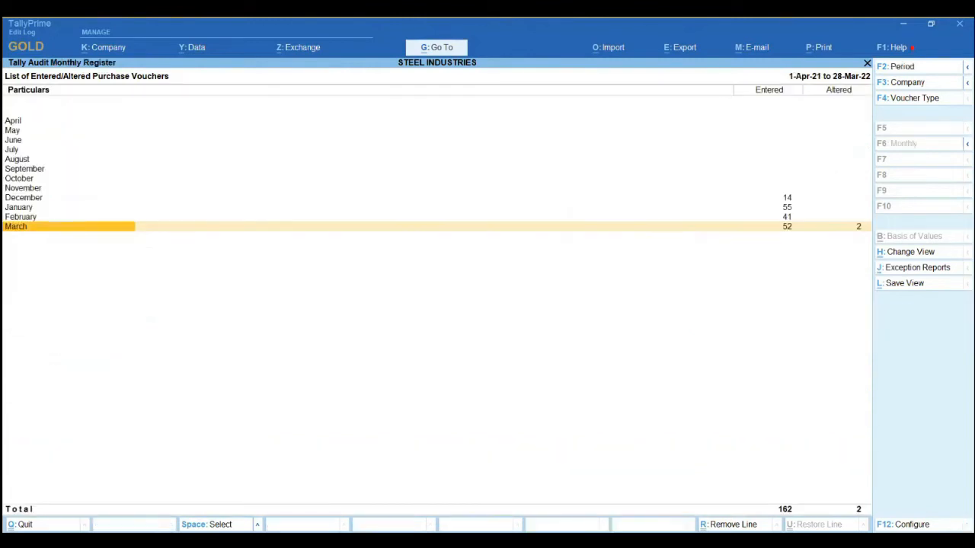
{"action": "key", "text": "Escape"}
{"action": "key", "text": "Escape"}
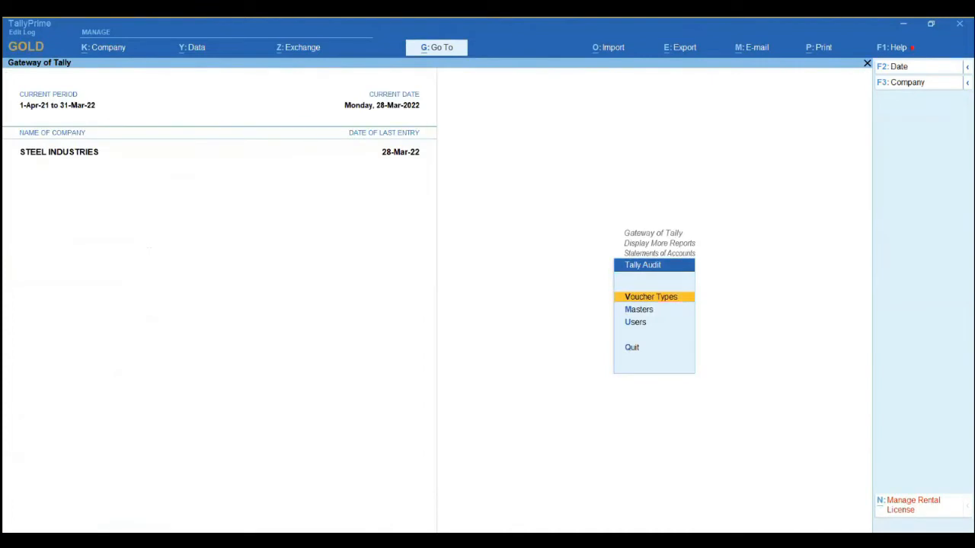
{"action": "key", "text": "Escape"}
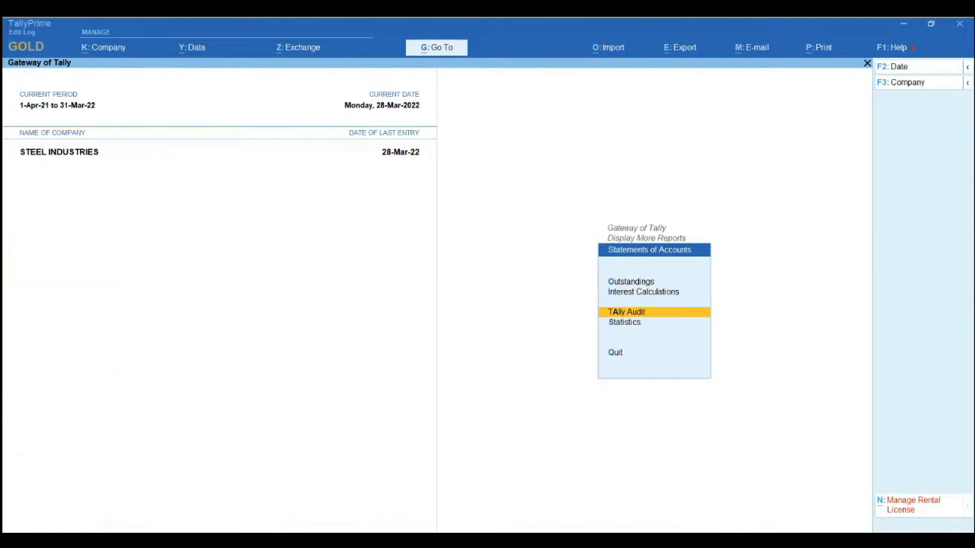
{"action": "key", "text": "Escape"}
{"action": "key", "text": "Escape"}
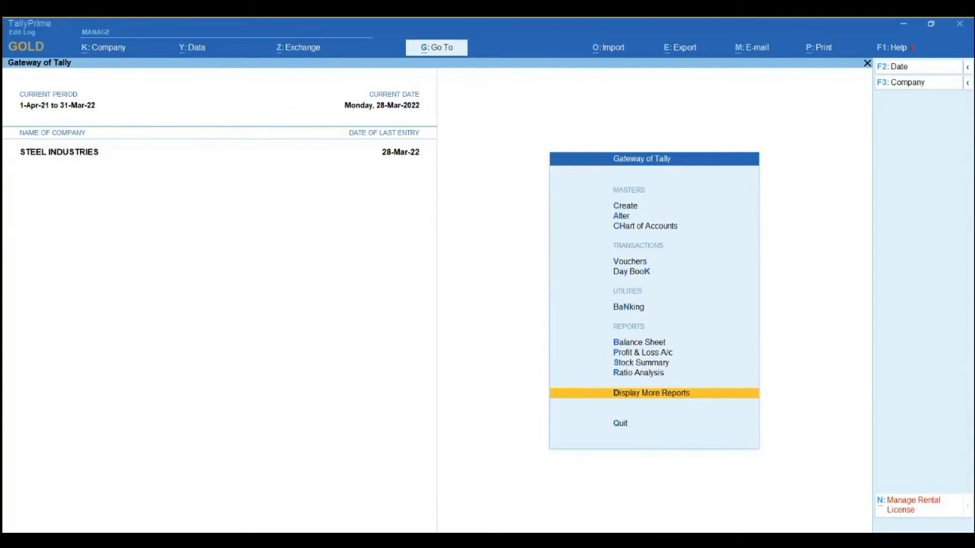
{"action": "key", "text": "Return"}
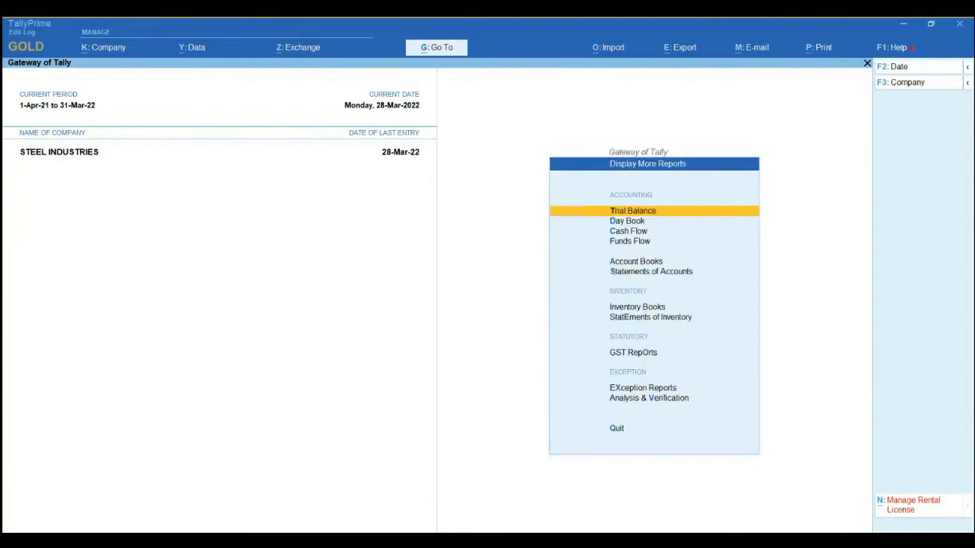
{"action": "key", "text": "d"}
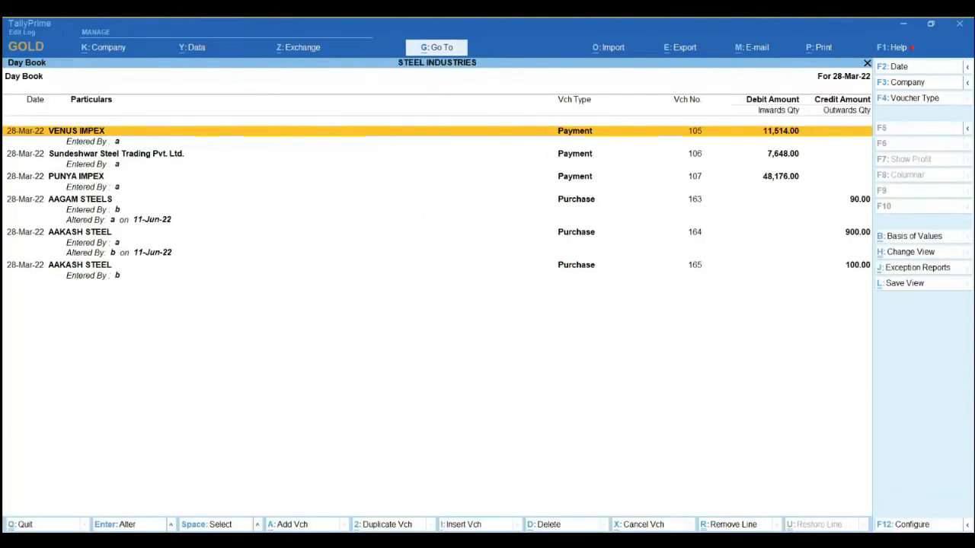
Open AAKASH STEEL purchase voucher No. 165 from the Day Book for alteration.
{"action": "key", "text": "Down"}
{"action": "key", "text": "Down"}
{"action": "key", "text": "Down"}
{"action": "key", "text": "Down"}
{"action": "key", "text": "Down"}
{"action": "key", "text": "Down"}
{"action": "key", "text": "Down"}
{"action": "key", "text": "Down"}
{"action": "key", "text": "Down"}
{"action": "key", "text": "Down"}
{"action": "key", "text": "Down"}
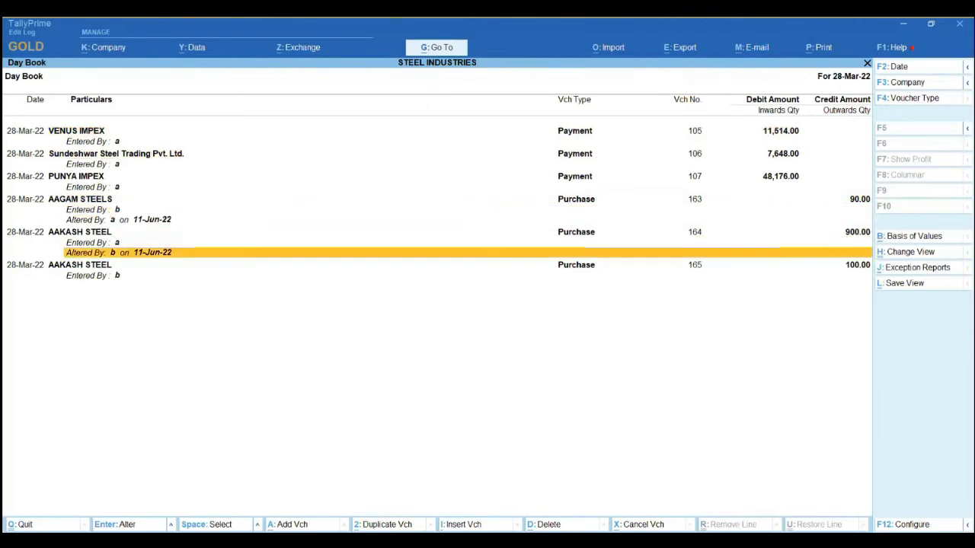
{"action": "key", "text": "Down"}
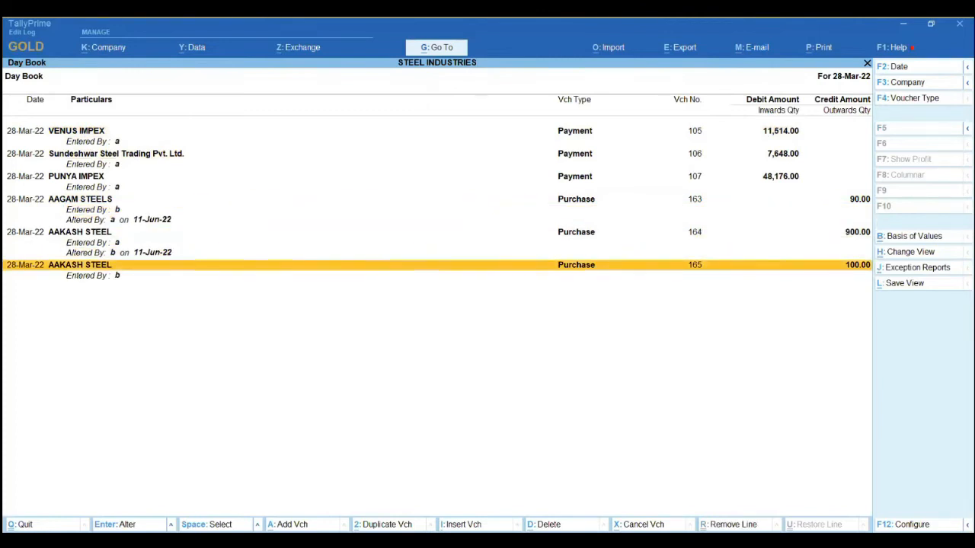
{"action": "key", "text": "Return"}
Keep the supplier invoice number and date blank and accept the AAKASH STEEL party details unchanged.
{"action": "key", "text": "Return"}
{"action": "key", "text": "Return"}
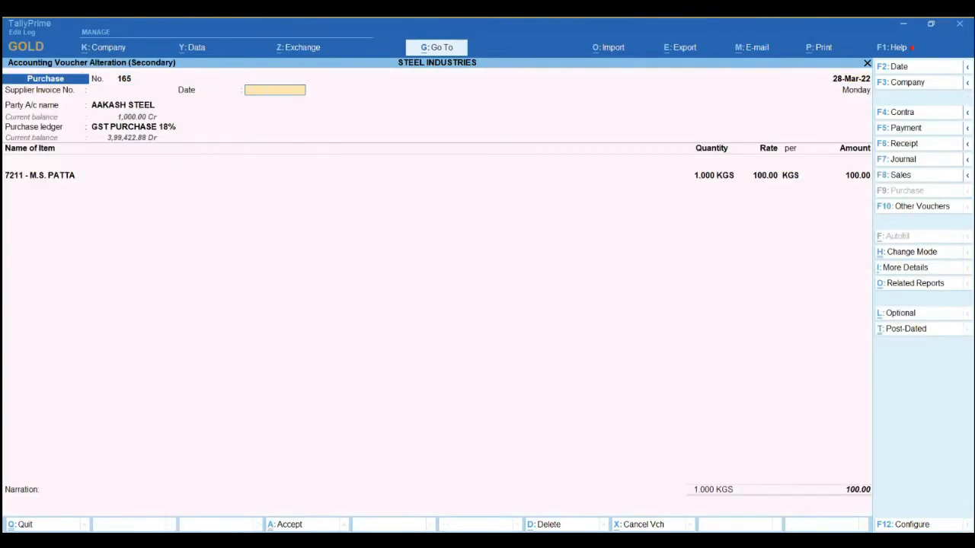
{"action": "key", "text": "Return"}
{"action": "key", "text": "Return"}
{"action": "key", "text": "ctrl+a"}
{"action": "key", "text": "Return"}
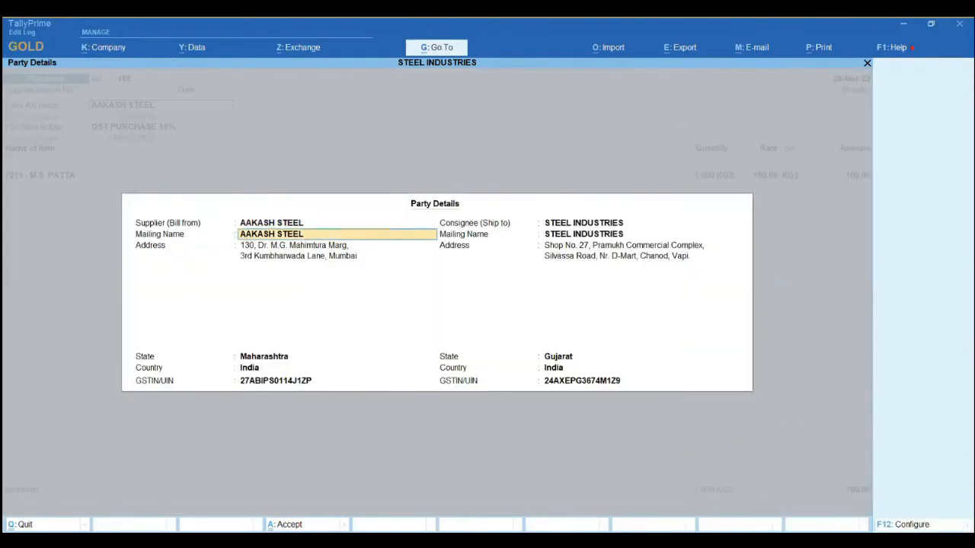
{"action": "key", "text": "ctrl+a"}
Set the amount of the 7211 - M.S. PATTA item to 1000 and save the altered voucher.
{"action": "key", "text": "Return"}
{"action": "key", "text": "Return"}
{"action": "key", "text": "Return"}
{"action": "key", "text": "Return"}
{"action": "key", "text": "Return"}
{"action": "type", "text": "1000"}
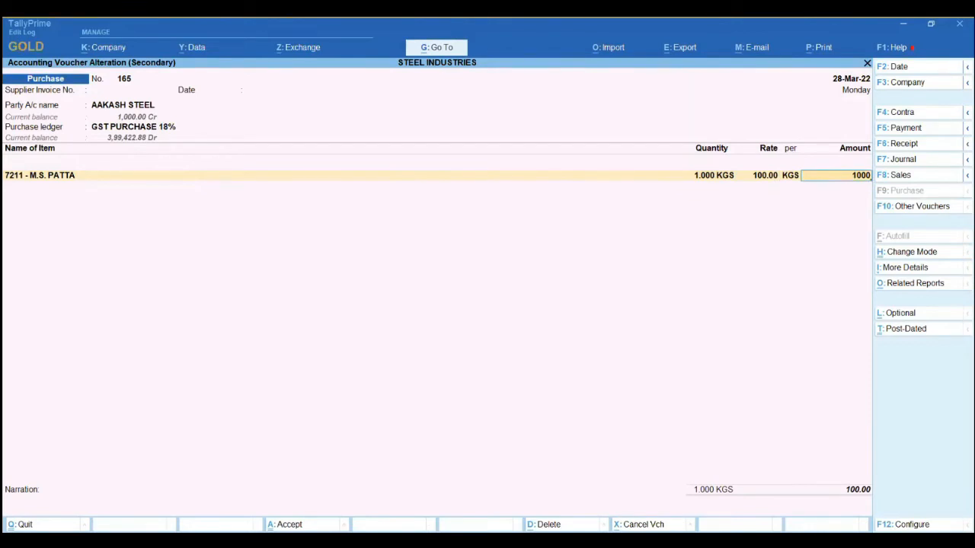
{"action": "key", "text": "Return"}
{"action": "key", "text": "Return"}
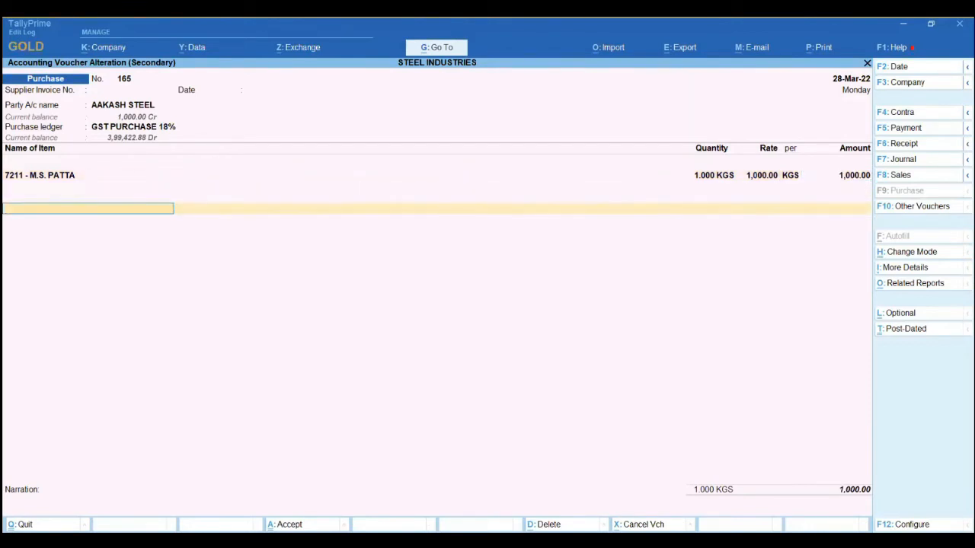
{"action": "key", "text": "ctrl"}
{"action": "key", "text": "ctrl+a"}
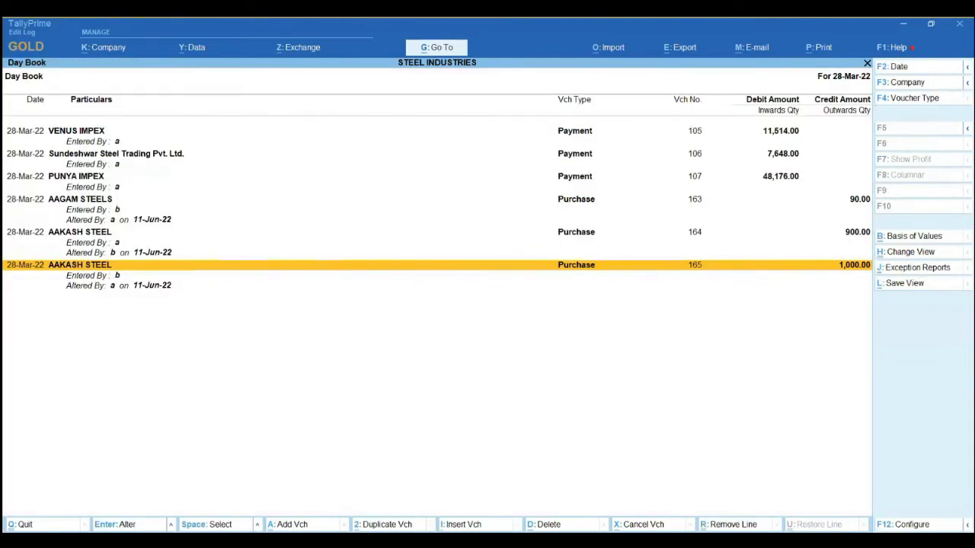
Review the Day Book configuration, keep Show Entered By/Altered By at Yes, and return to the Gateway of Tally.
{"action": "key", "text": "F12"}
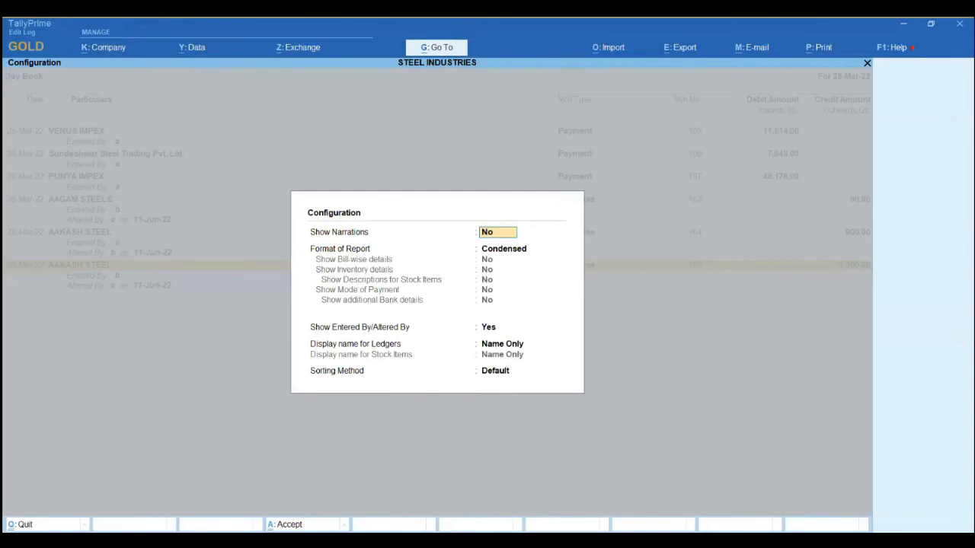
{"action": "key", "text": "Return"}
{"action": "key", "text": "Return"}
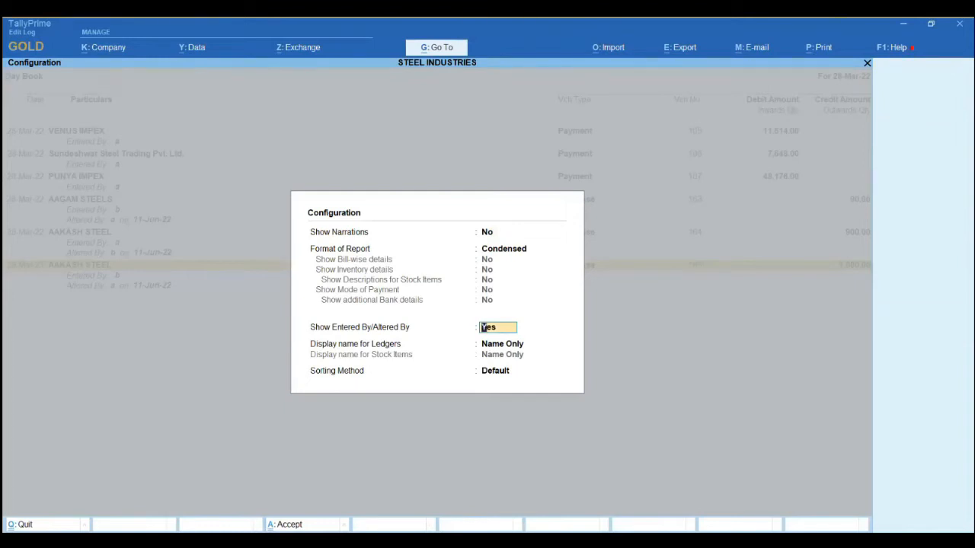
{"action": "key", "text": "Return"}
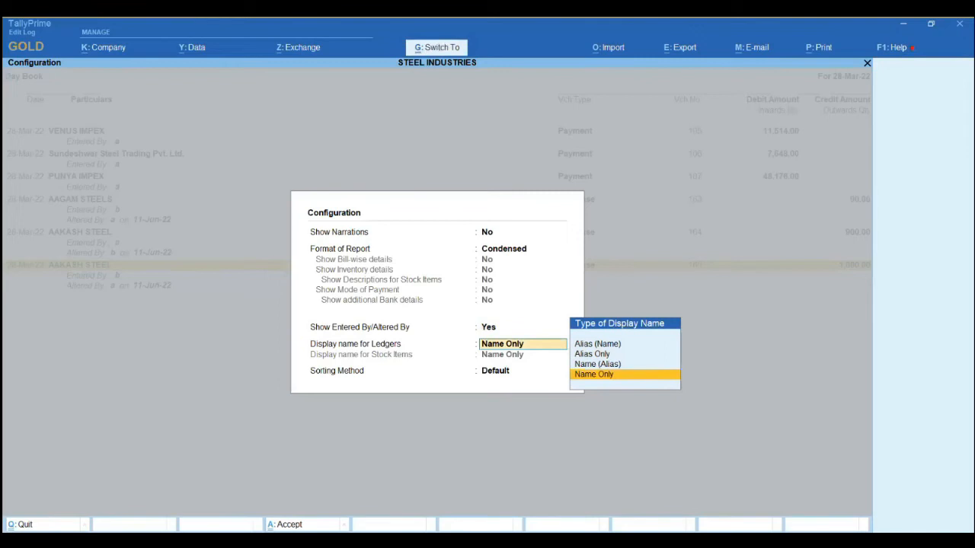
{"action": "key", "text": "ctrl+a"}
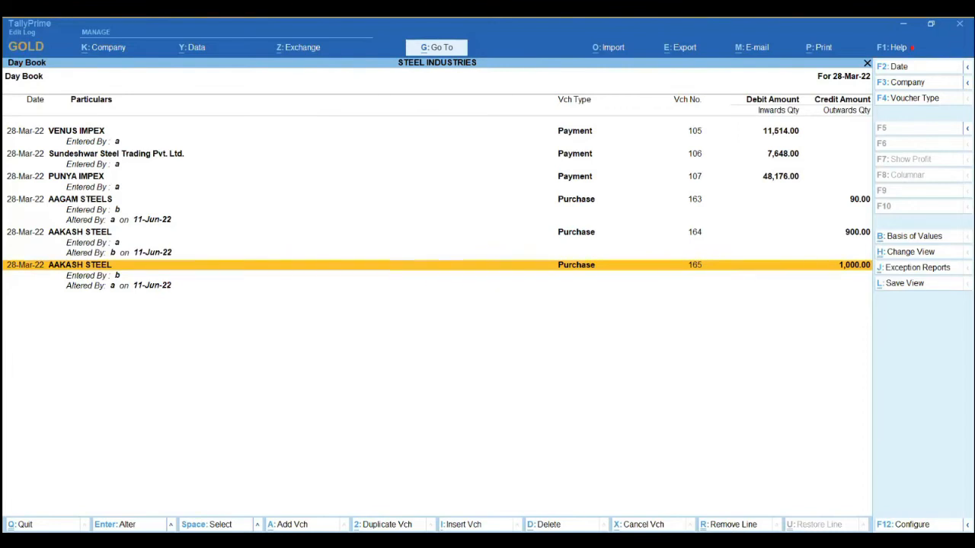
{"action": "key", "text": "Escape"}
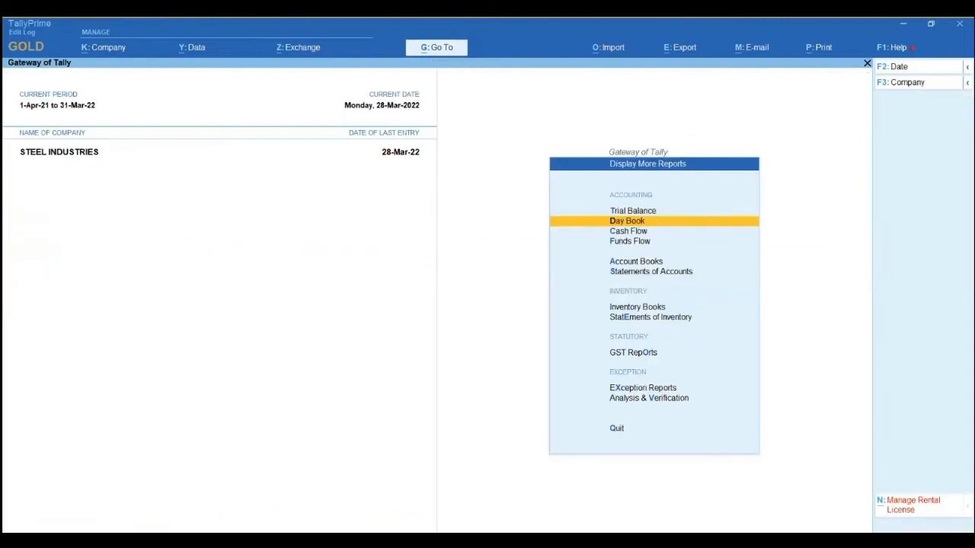
{"action": "key", "text": "Escape"}
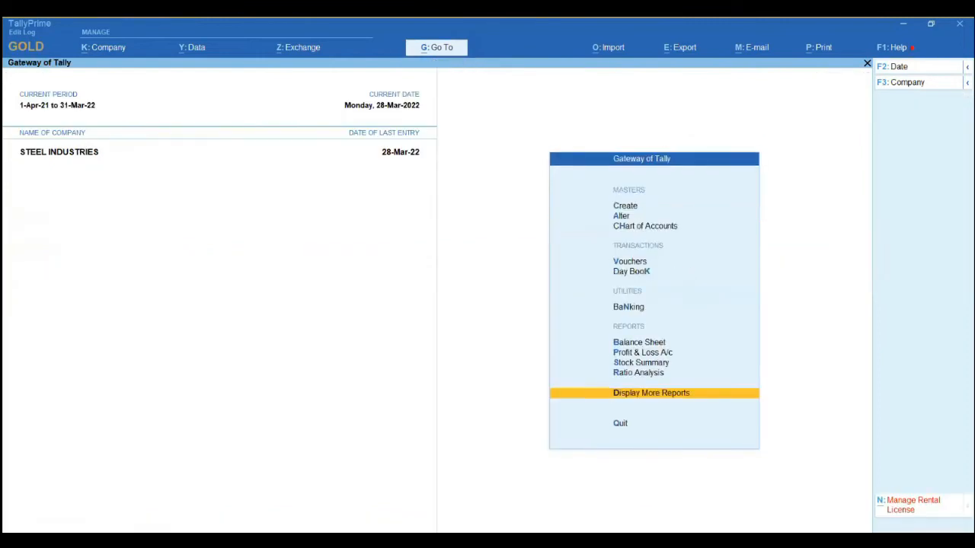
Open the Tally Audit options under Statements of Accounts in Display More Reports.
{"action": "key", "text": "Escape"}
{"action": "key", "text": "Escape"}
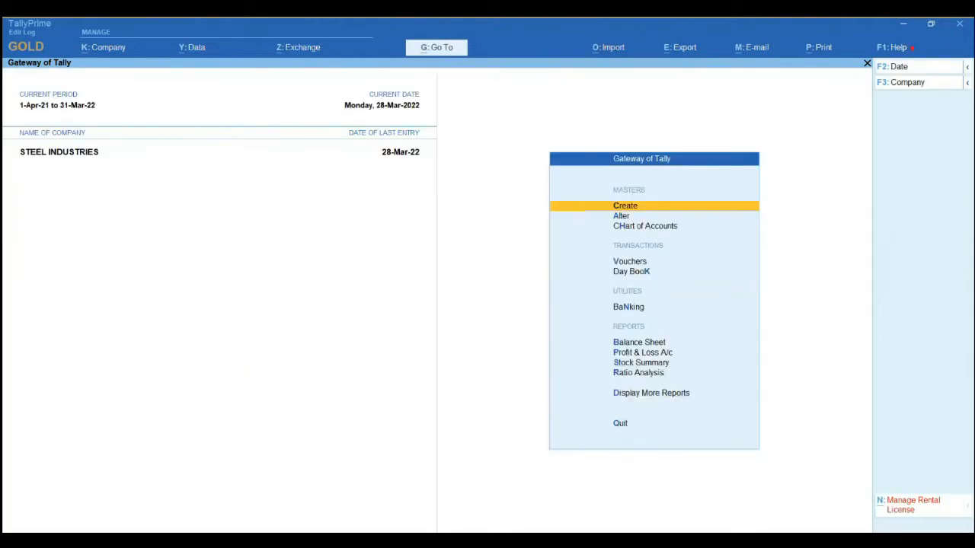
{"action": "key", "text": "d"}
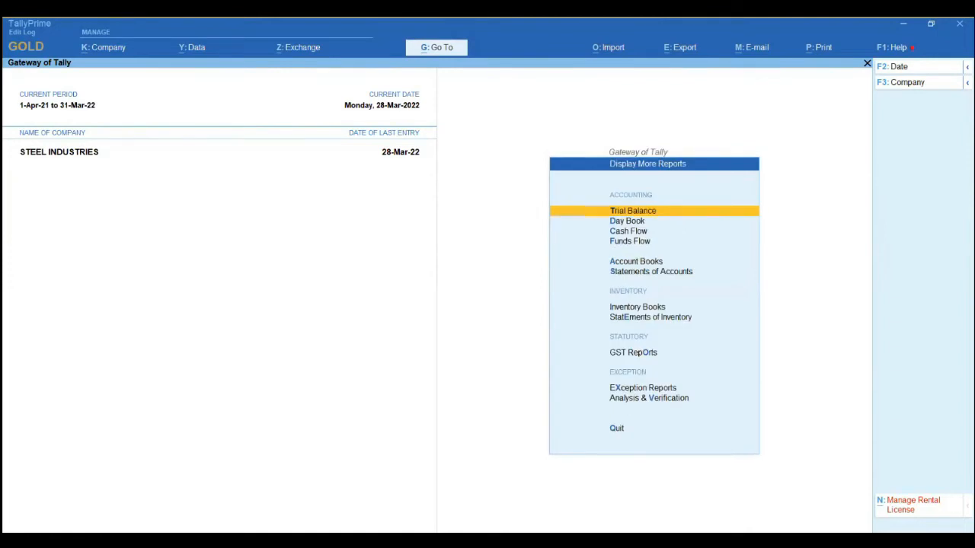
{"action": "key", "text": "Down"}
{"action": "key", "text": "Down"}
{"action": "key", "text": "Down"}
{"action": "key", "text": "Down"}
{"action": "key", "text": "Down"}
{"action": "key", "text": "Return"}
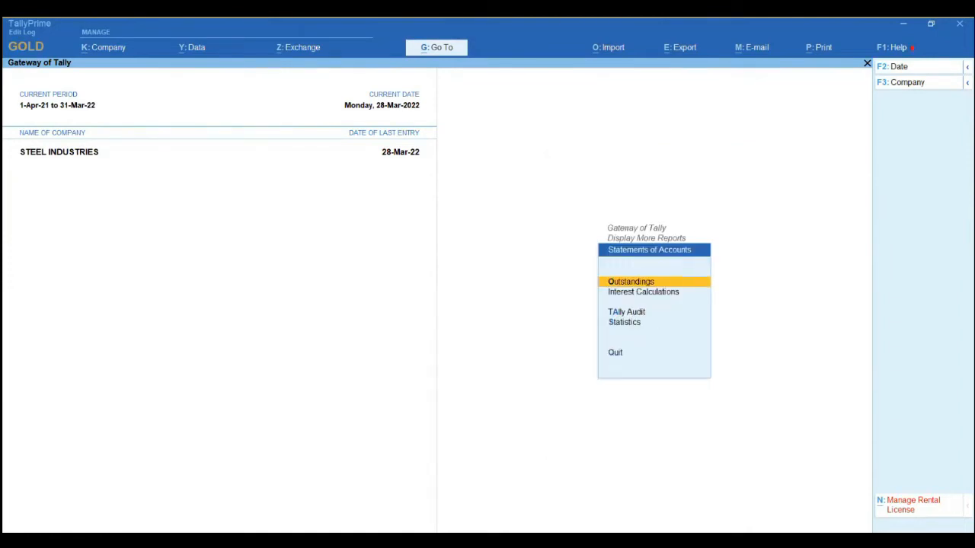
{"action": "key", "text": "Down"}
{"action": "key", "text": "Down"}
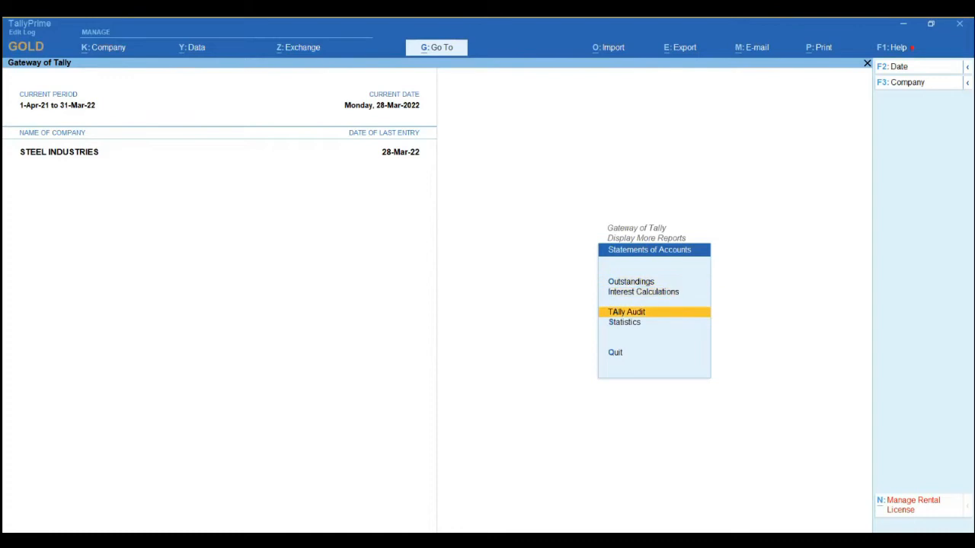
{"action": "key", "text": "Return"}
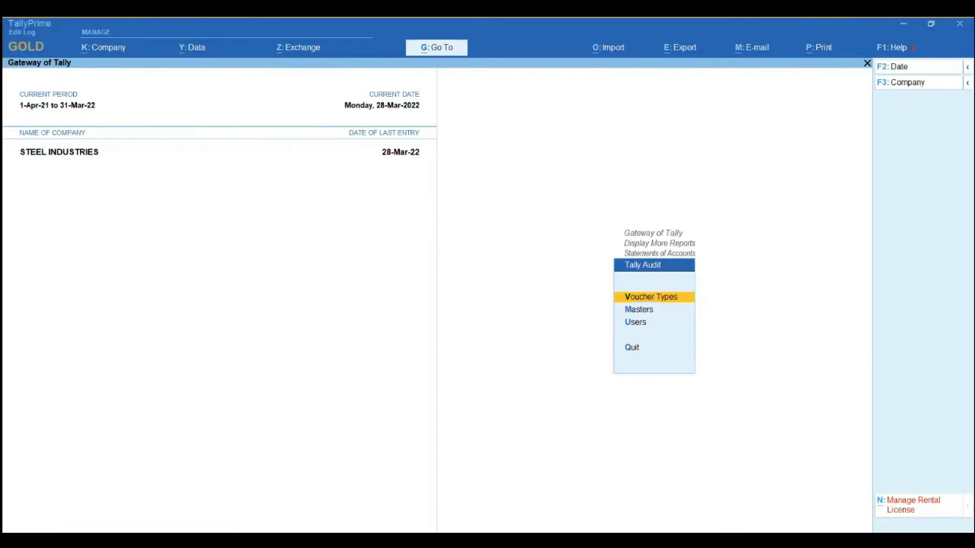
Open the voucher type-wise audit statistics and drill down to the Purchase vouchers entered or altered in March.
{"action": "key", "text": "Return"}
{"action": "key", "text": "Down"}
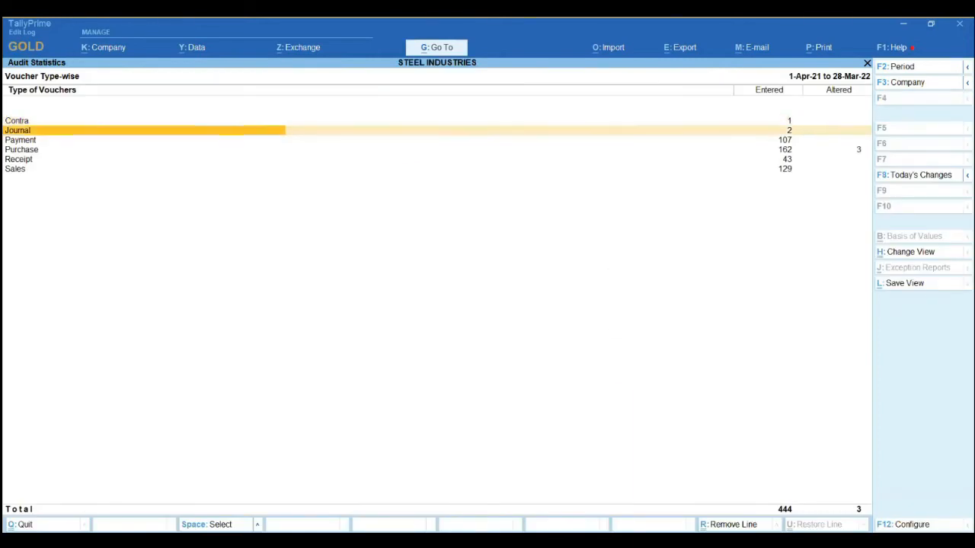
{"action": "key", "text": "Down"}
{"action": "key", "text": "Down"}
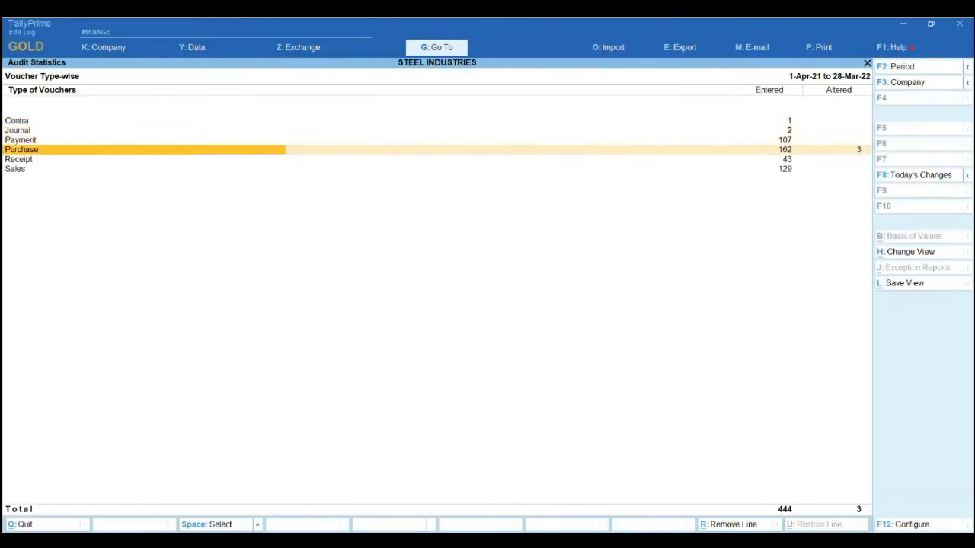
{"action": "key", "text": "Return"}
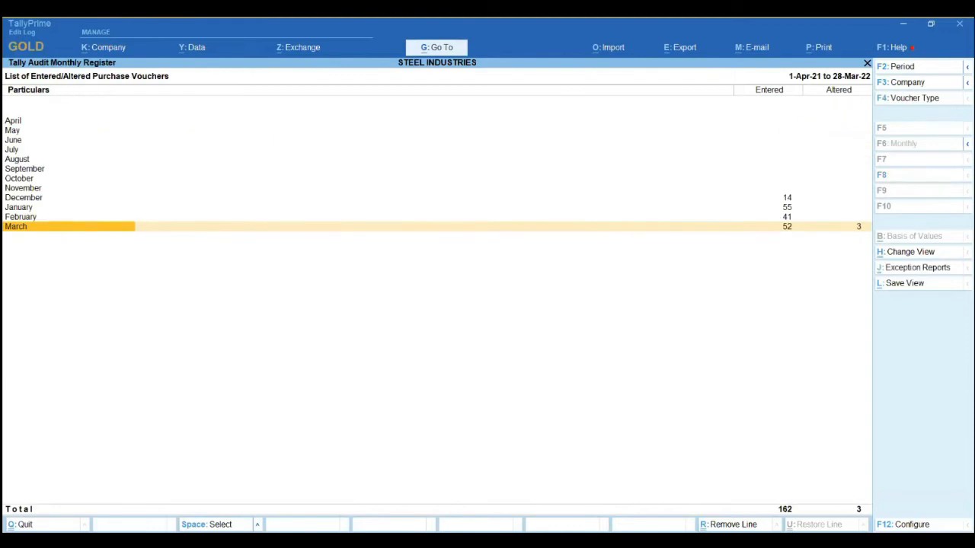
{"action": "key", "text": "Return"}
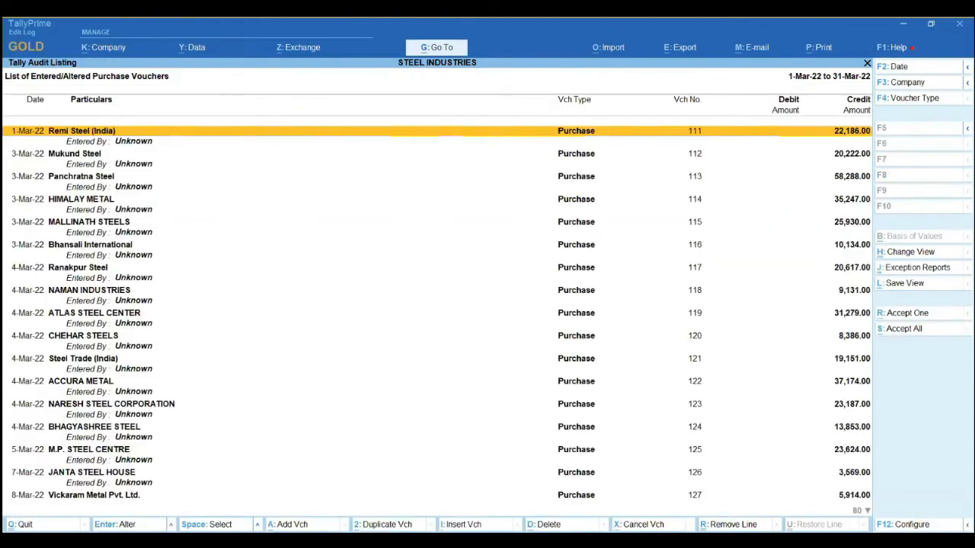
Examine the March purchase audit listing through to its last voucher for who entered and altered each entry.
{"action": "key", "text": "Down"}
{"action": "key", "text": "Down"}
{"action": "key", "text": "Down"}
{"action": "key", "text": "Down"}
{"action": "key", "text": "Down"}
{"action": "key", "text": "Down"}
{"action": "key", "text": "Down"}
{"action": "key", "text": "Down"}
{"action": "key", "text": "Down"}
{"action": "key", "text": "Down"}
{"action": "key", "text": "Down"}
{"action": "key", "text": "Down"}
{"action": "key", "text": "Down"}
{"action": "key", "text": "Down"}
{"action": "key", "text": "Down"}
{"action": "key", "text": "Down"}
{"action": "key", "text": "Down"}
{"action": "key", "text": "Down"}
{"action": "key", "text": "Down"}
{"action": "key", "text": "Down"}
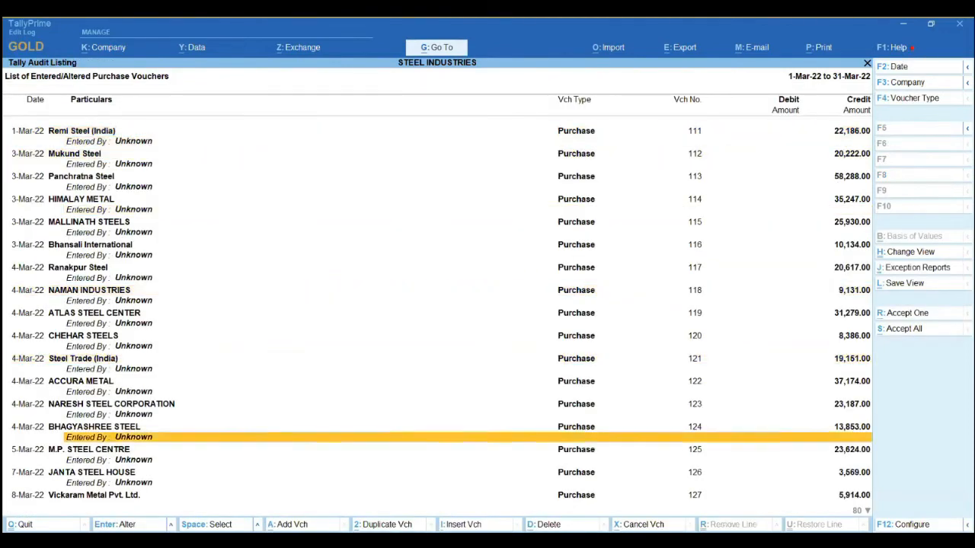
{"action": "key", "text": "Down"}
{"action": "key", "text": "Down"}
{"action": "key", "text": "Down"}
{"action": "key", "text": "Down"}
{"action": "key", "text": "Down"}
{"action": "key", "text": "Down"}
{"action": "key", "text": "Down"}
{"action": "key", "text": "Down"}
{"action": "key", "text": "Down"}
{"action": "key", "text": "Down"}
{"action": "key", "text": "Down"}
{"action": "key", "text": "Down"}
{"action": "key", "text": "Down"}
{"action": "key", "text": "Down"}
{"action": "key", "text": "Down"}
{"action": "key", "text": "Down"}
{"action": "key", "text": "Down"}
{"action": "key", "text": "Down"}
{"action": "key", "text": "Down"}
{"action": "key", "text": "Down"}
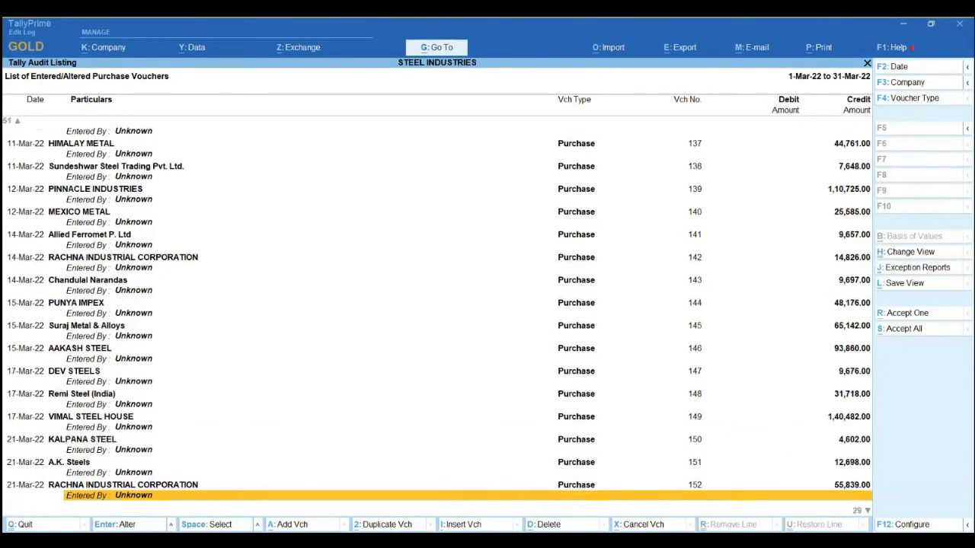
{"action": "key", "text": "Down"}
{"action": "key", "text": "Down"}
{"action": "key", "text": "Down"}
{"action": "key", "text": "Down"}
{"action": "key", "text": "Down"}
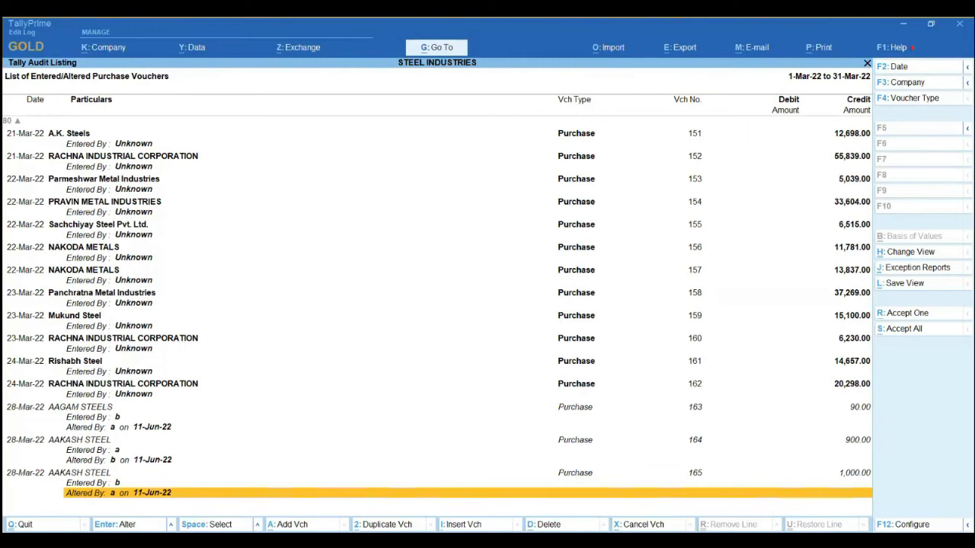
Return to the voucher type-wise audit statistics and check Today's Changes for the altered vouchers.
{"action": "key", "text": "Escape"}
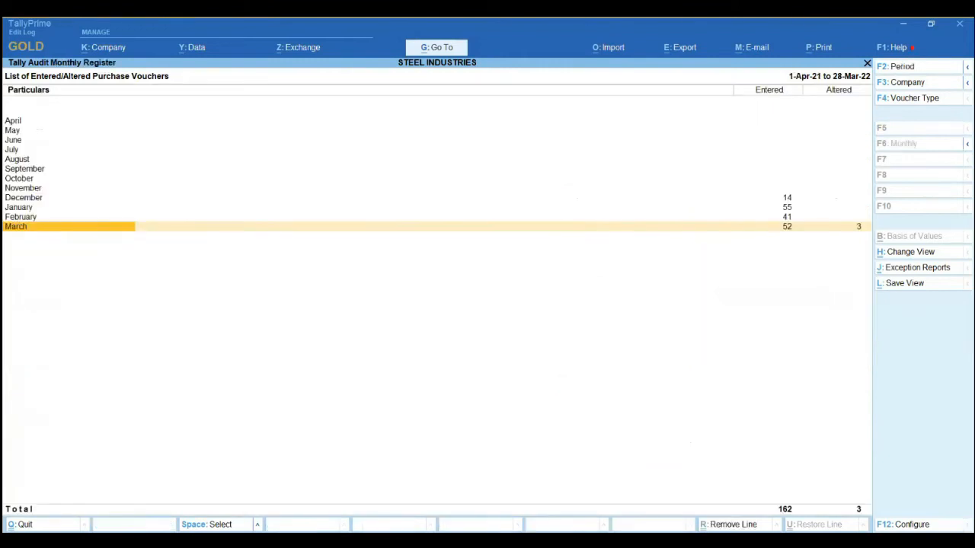
{"action": "key", "text": "Escape"}
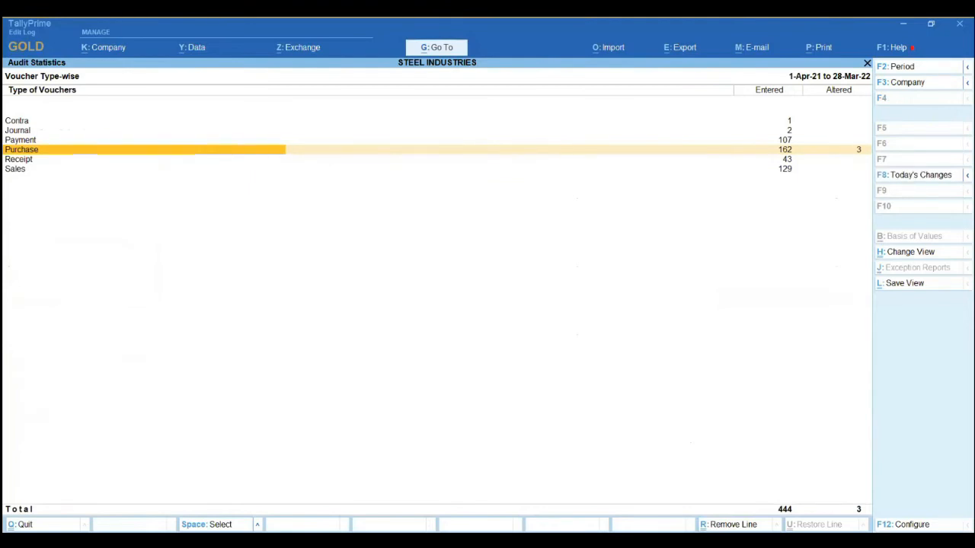
{"action": "key", "text": "F8"}
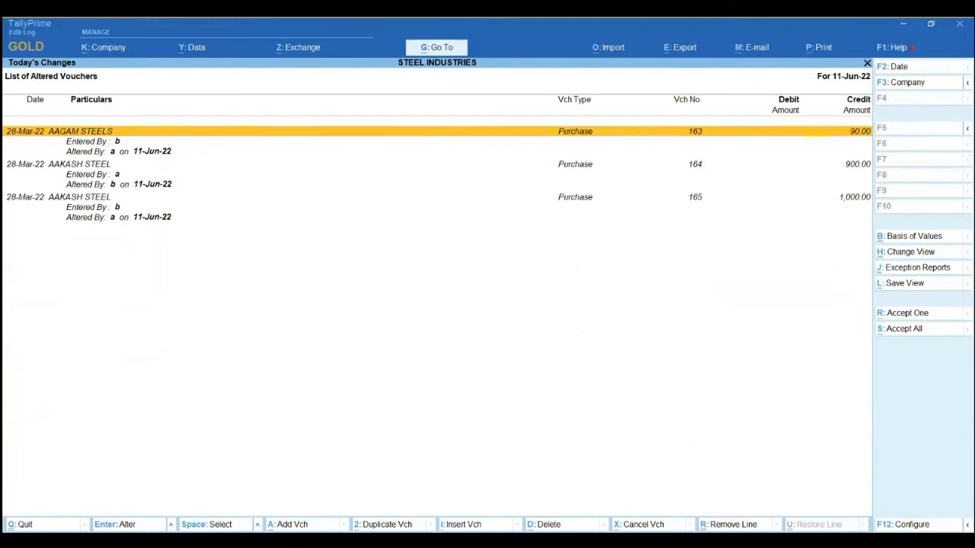
{"action": "key", "text": "Escape"}
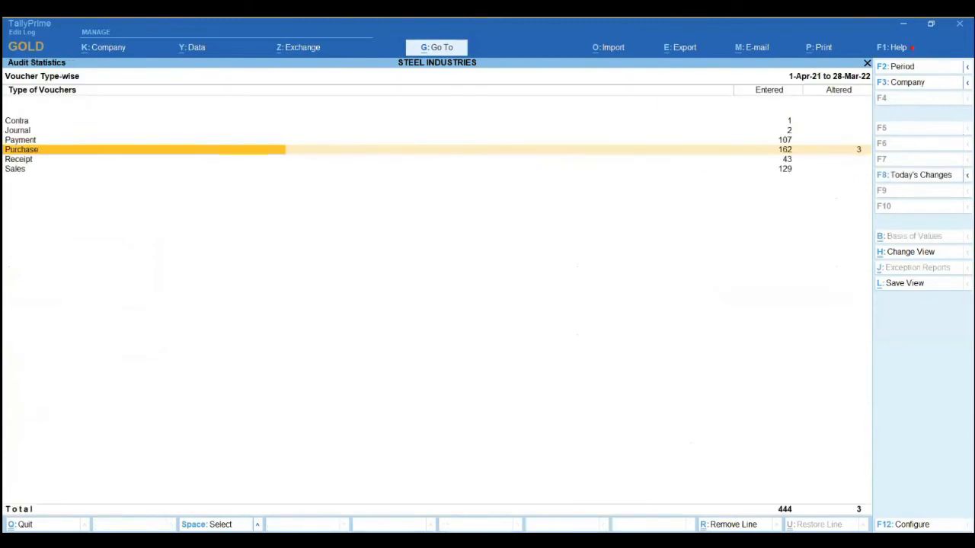
{"action": "key", "text": "F12"}
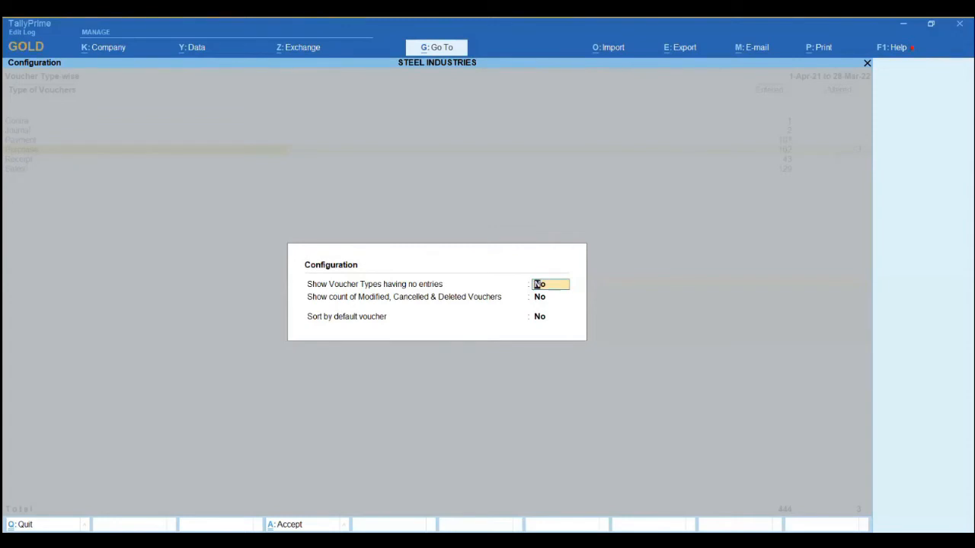
{"action": "key", "text": "Escape"}
{"action": "key", "text": "Escape"}
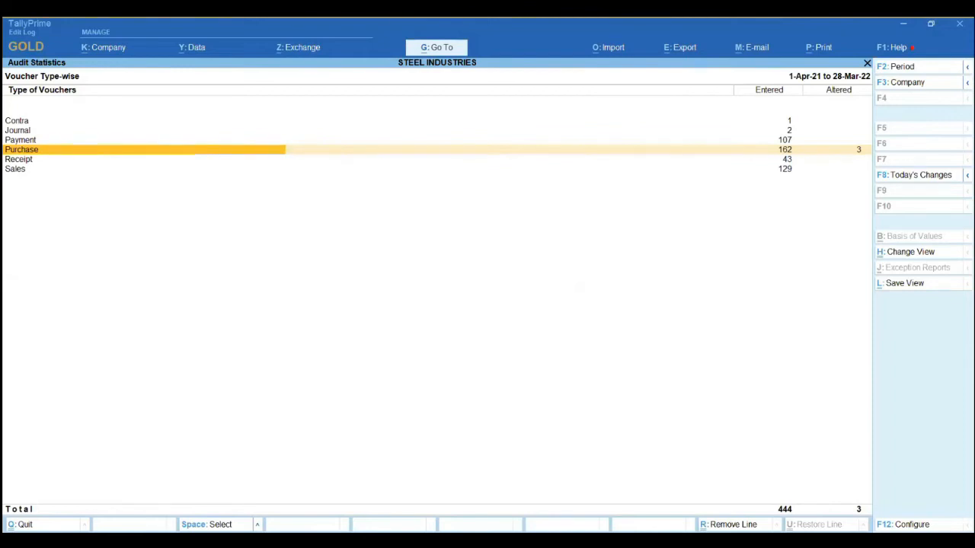
Configure the voucher type-wise audit statistics with Show count of Modified, Cancelled & Deleted Vouchers set to Yes.
{"action": "key", "text": "F12"}
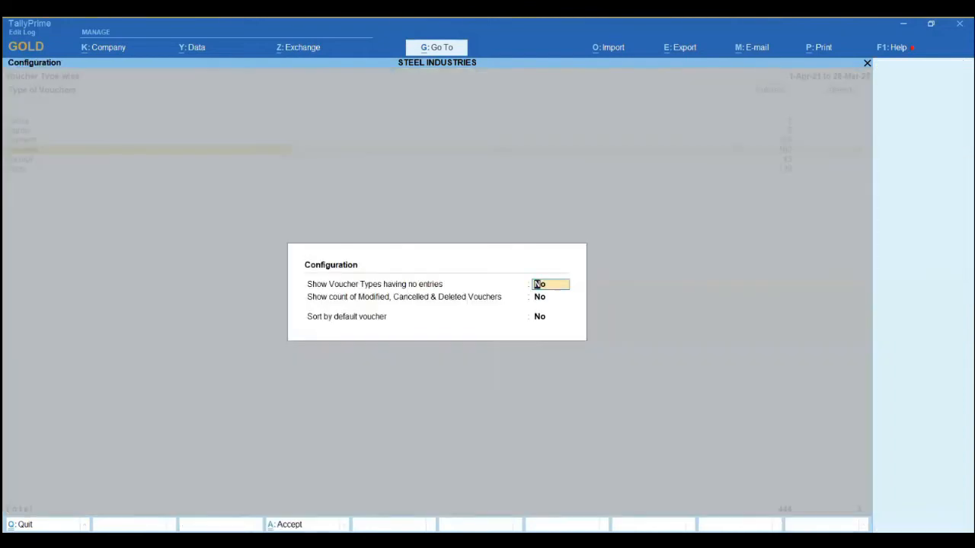
{"action": "key", "text": "Return"}
{"action": "type", "text": "y"}
{"action": "key", "text": "Return"}
{"action": "type", "text": "y"}
{"action": "key", "text": "Return"}
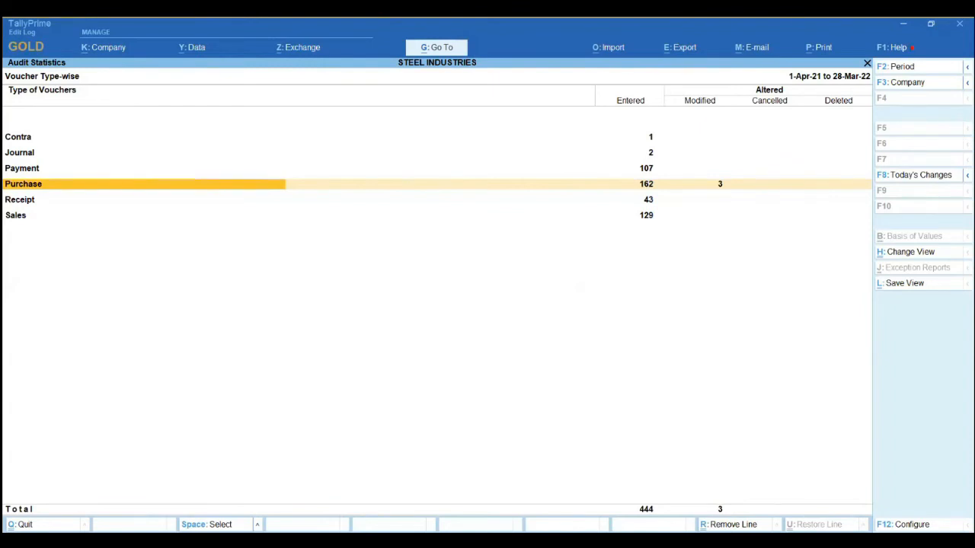
Change the view to User-wise Audit Statistics and open the statistics of the Administrator user a.
{"action": "key", "text": "ctrl+h"}
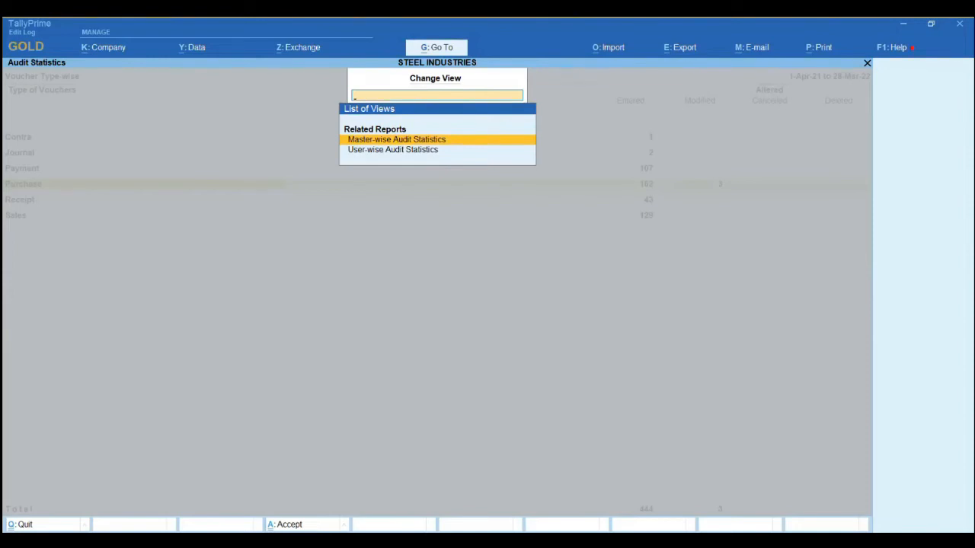
{"action": "key", "text": "Down"}
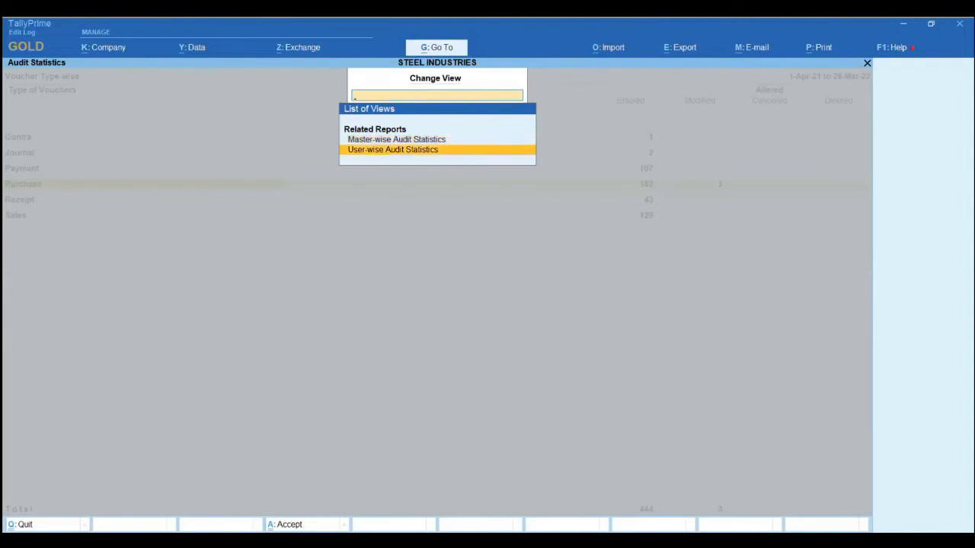
{"action": "key", "text": "Return"}
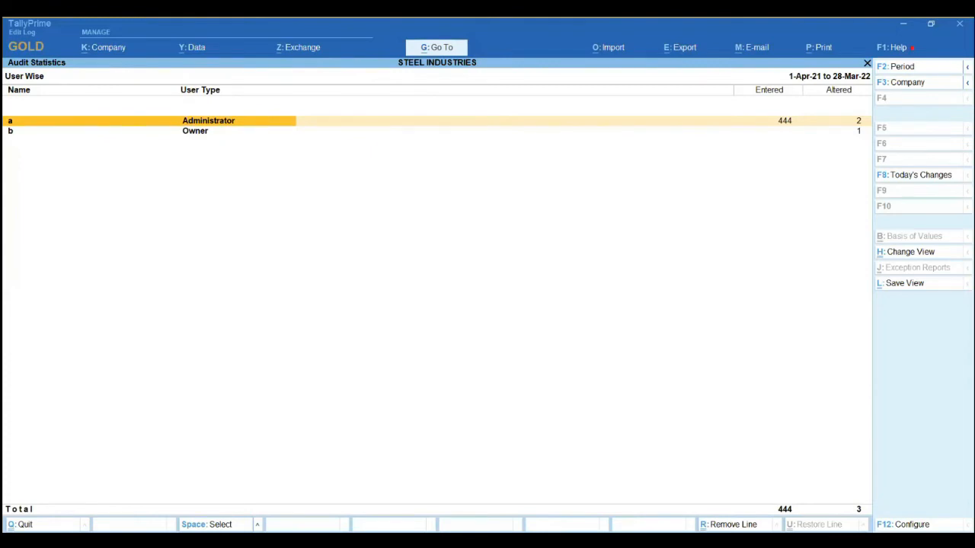
{"action": "key", "text": "Down"}
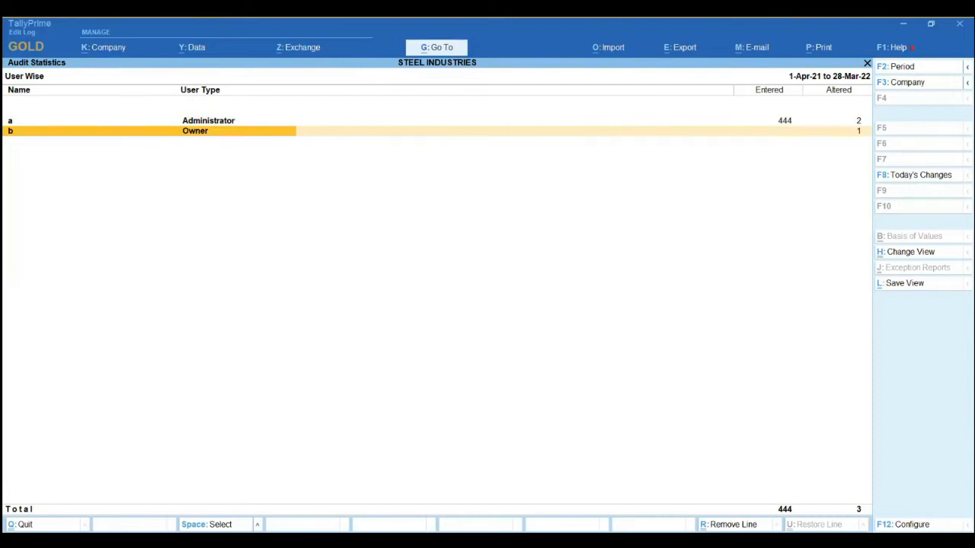
{"action": "key", "text": "Up"}
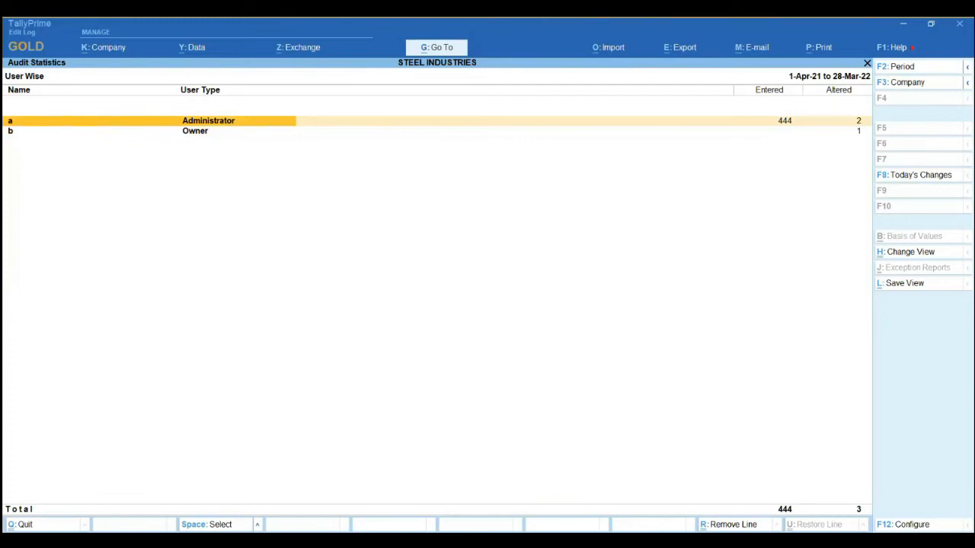
{"action": "key", "text": "Return"}
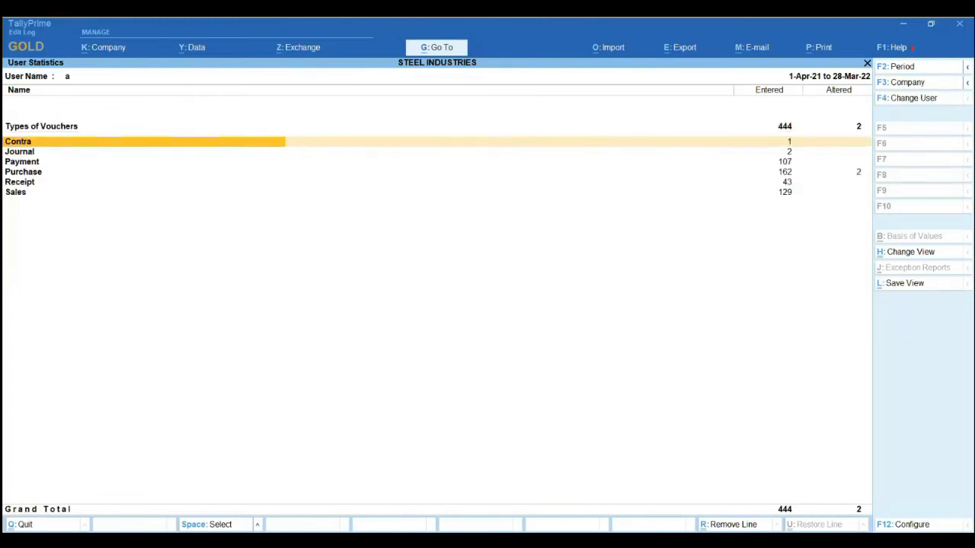
Review user a's voucher types and open the monthly audit register for Purchase.
{"action": "key", "text": "Down"}
{"action": "key", "text": "Down"}
{"action": "key", "text": "Down"}
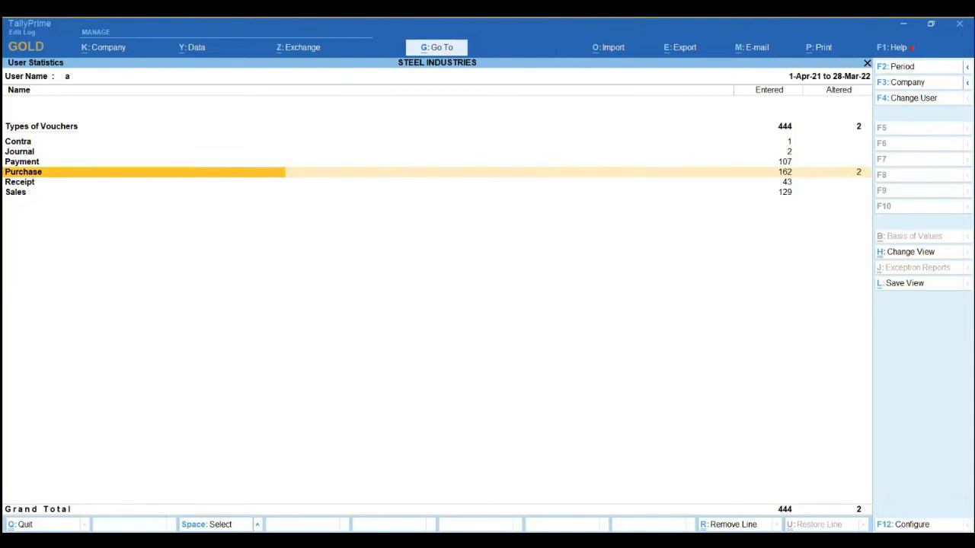
{"action": "key", "text": "Up"}
{"action": "key", "text": "Up"}
{"action": "key", "text": "Up"}
{"action": "key", "text": "Down"}
{"action": "key", "text": "Down"}
{"action": "key", "text": "Down"}
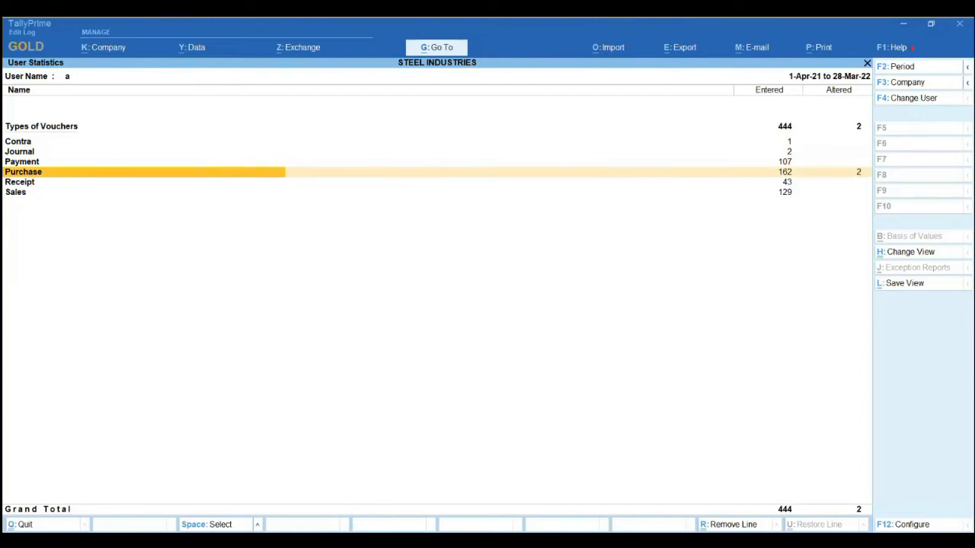
{"action": "key", "text": "Return"}
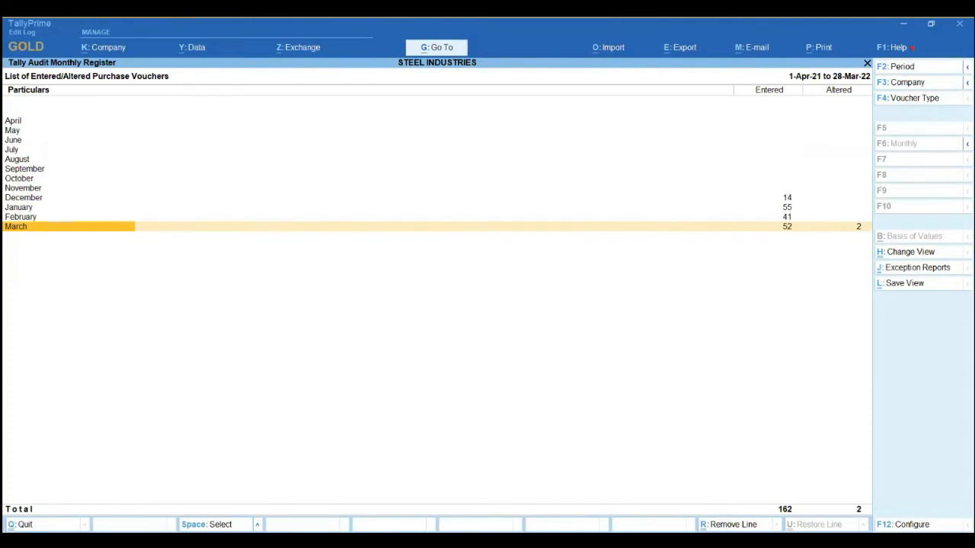
Turn on the separate Modified, Cancelled and Deleted counts in the monthly audit register, and return to the user statistics.
{"action": "key", "text": "F12"}
{"action": "type", "text": "y"}
{"action": "key", "text": "Return"}
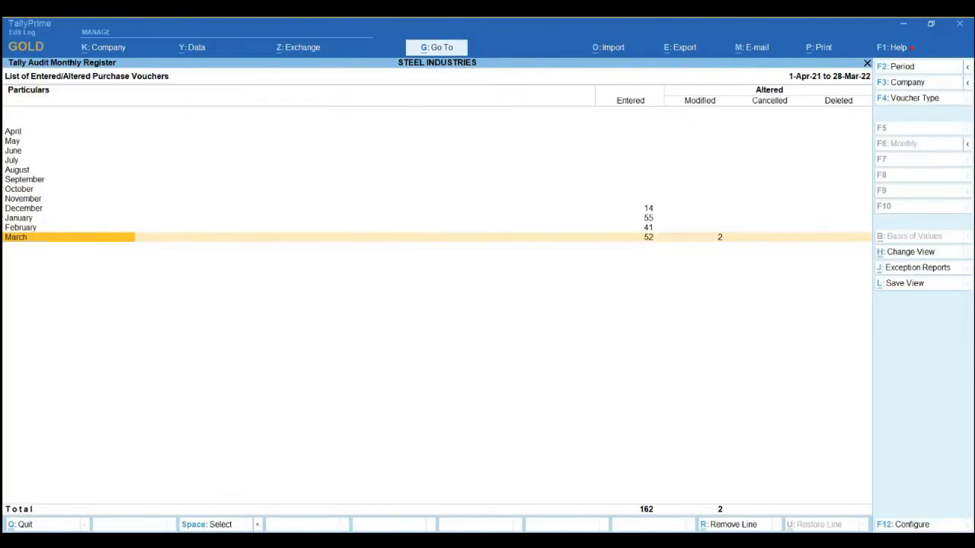
{"action": "key", "text": "F12"}
{"action": "key", "text": "Return"}
{"action": "key", "text": "Escape"}
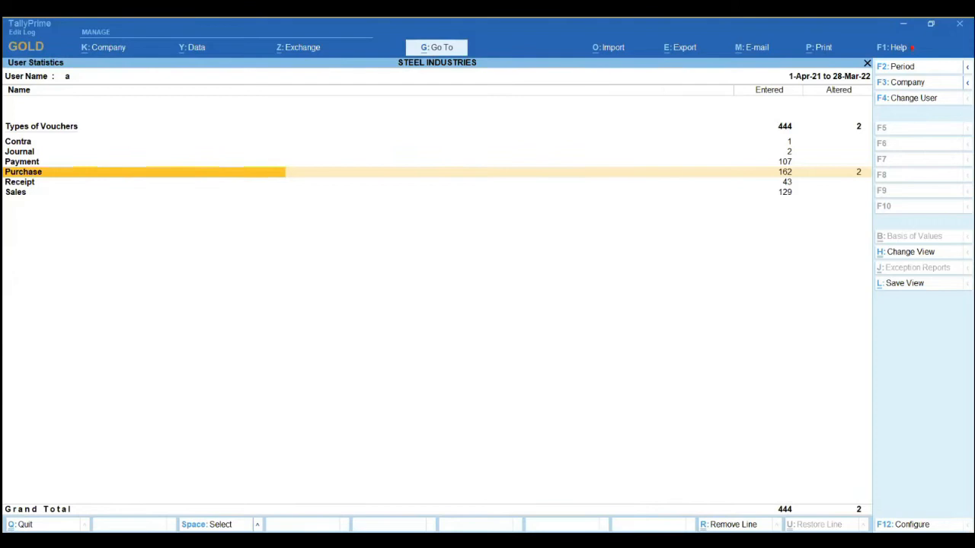
Leave the user statistics configuration unchanged and drill down to user a's March purchase audit listing.
{"action": "key", "text": "F12"}
{"action": "key", "text": "Return"}
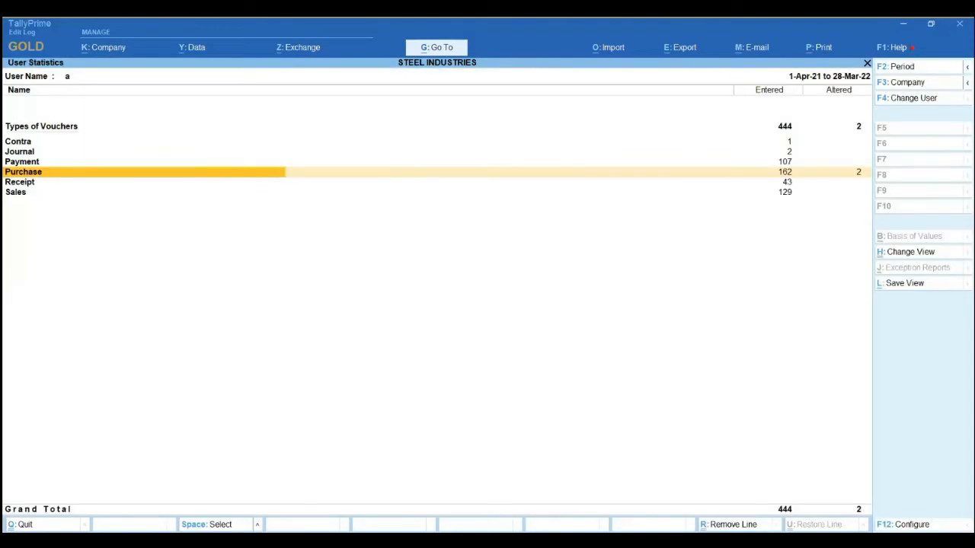
{"action": "key", "text": "Return"}
{"action": "key", "text": "Return"}
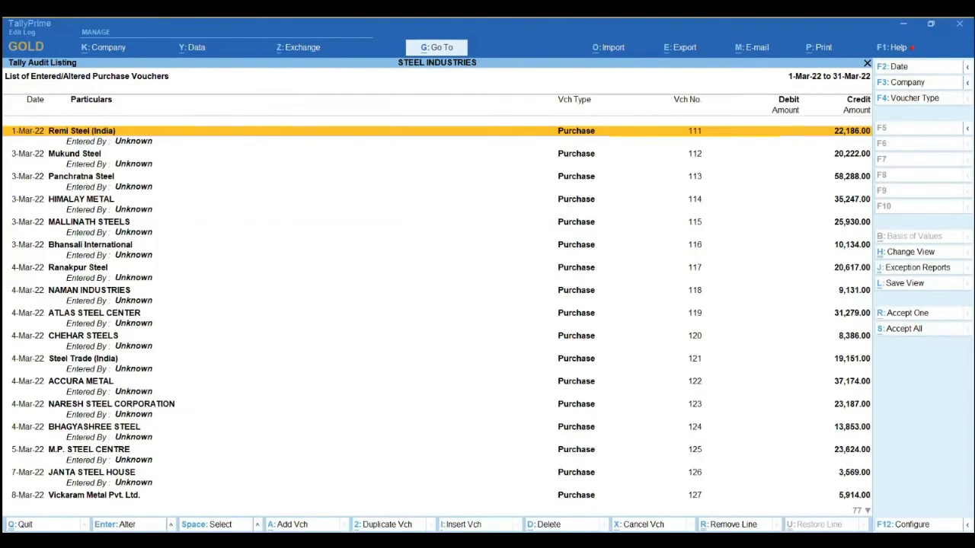
Examine user a's March purchase audit listing through to its last voucher for the Entered By and Altered By details.
{"action": "key", "text": "Down"}
{"action": "key", "text": "Down"}
{"action": "key", "text": "Down"}
{"action": "key", "text": "Down"}
{"action": "key", "text": "Down"}
{"action": "key", "text": "Down"}
{"action": "key", "text": "Down"}
{"action": "key", "text": "Down"}
{"action": "key", "text": "Down"}
{"action": "key", "text": "Down"}
{"action": "key", "text": "Down"}
{"action": "key", "text": "Down"}
{"action": "key", "text": "Down"}
{"action": "key", "text": "Down"}
{"action": "key", "text": "Down"}
{"action": "key", "text": "Down"}
{"action": "key", "text": "Down"}
{"action": "key", "text": "Down"}
{"action": "key", "text": "Down"}
{"action": "key", "text": "Down"}
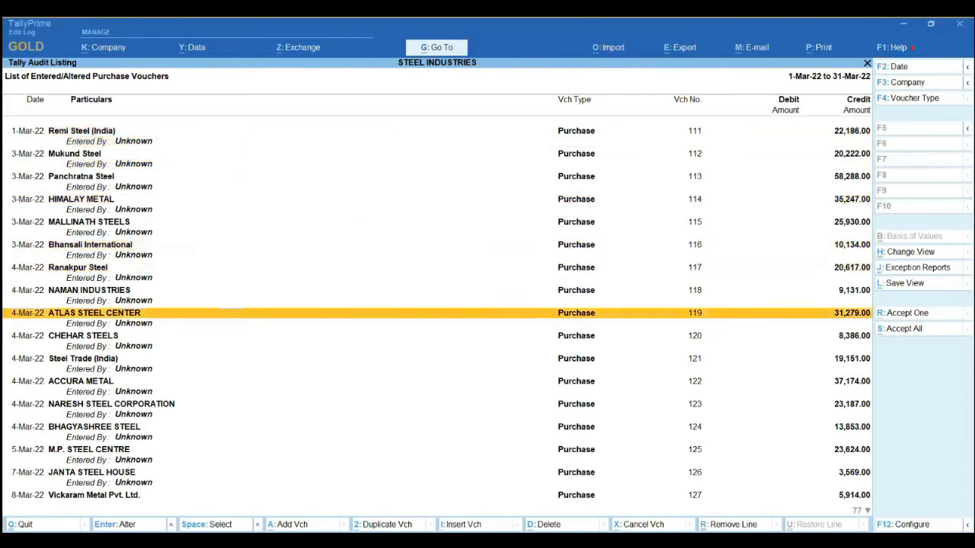
{"action": "key", "text": "Down"}
{"action": "key", "text": "Down"}
{"action": "key", "text": "Down"}
{"action": "key", "text": "Down"}
{"action": "key", "text": "Down"}
{"action": "key", "text": "Down"}
{"action": "key", "text": "Down"}
{"action": "key", "text": "Down"}
{"action": "key", "text": "Down"}
{"action": "key", "text": "Down"}
{"action": "key", "text": "Down"}
{"action": "key", "text": "Down"}
{"action": "key", "text": "Down"}
{"action": "key", "text": "Down"}
{"action": "key", "text": "Down"}
{"action": "key", "text": "Down"}
{"action": "key", "text": "Down"}
{"action": "key", "text": "Down"}
{"action": "key", "text": "Down"}
{"action": "key", "text": "Down"}
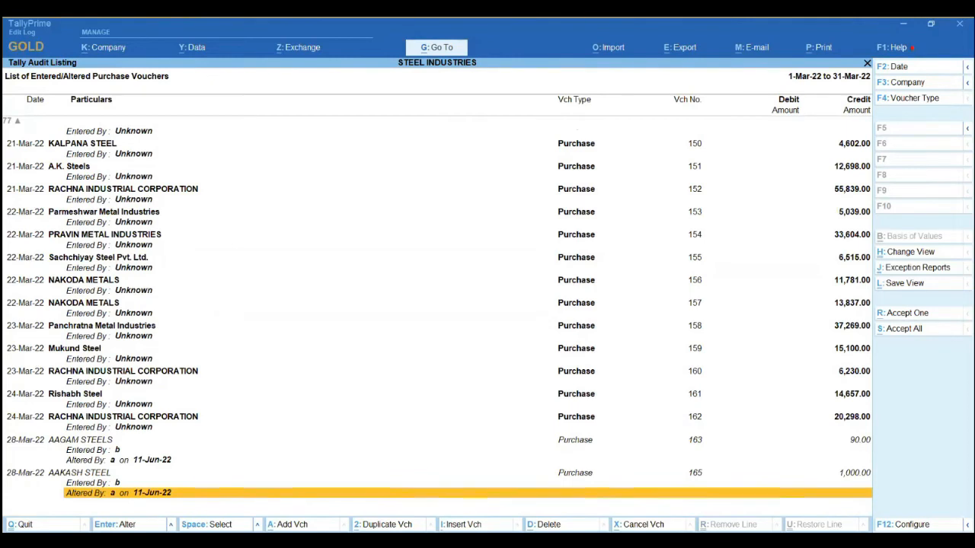
Return to the voucher type-wise audit statistics and include voucher types having no entries.
{"action": "key", "text": "Escape"}
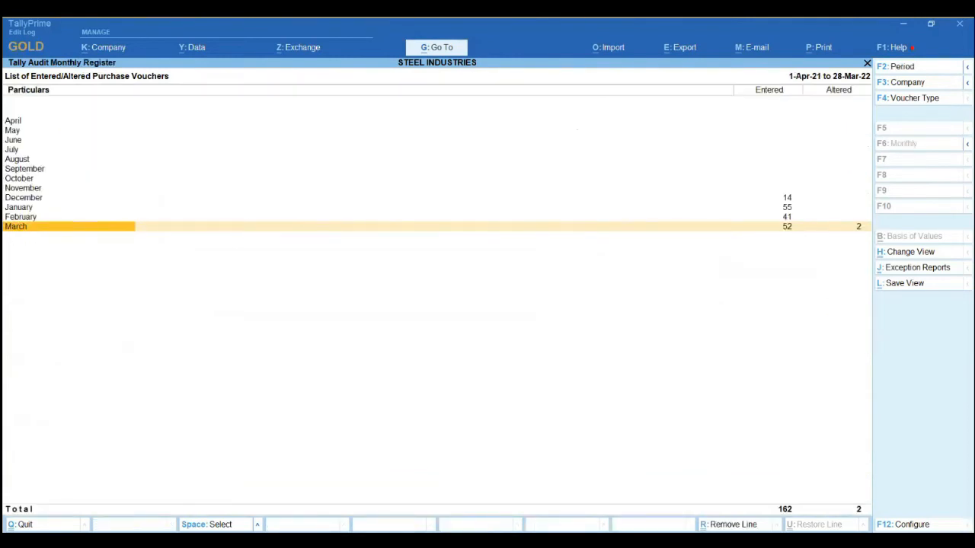
{"action": "key", "text": "Escape"}
{"action": "key", "text": "Escape"}
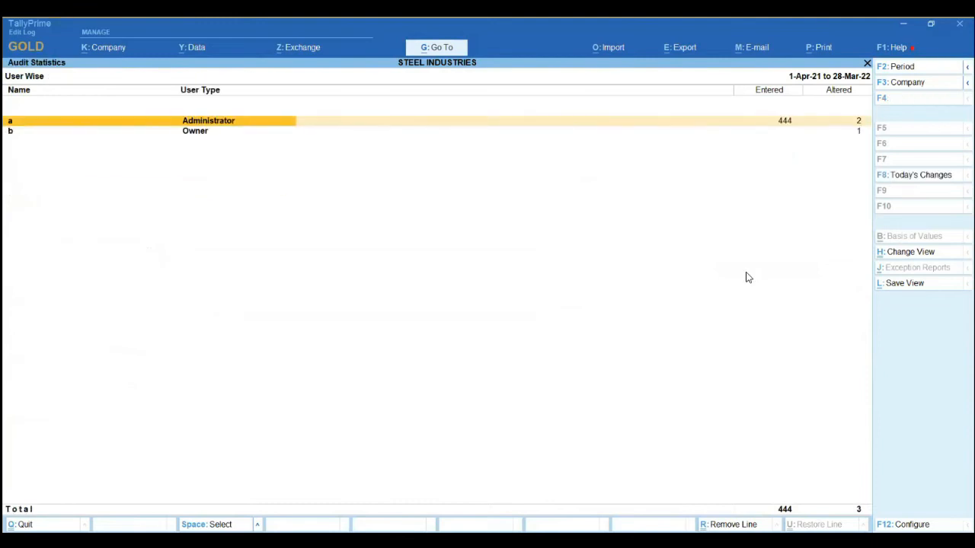
{"action": "key", "text": "Escape"}
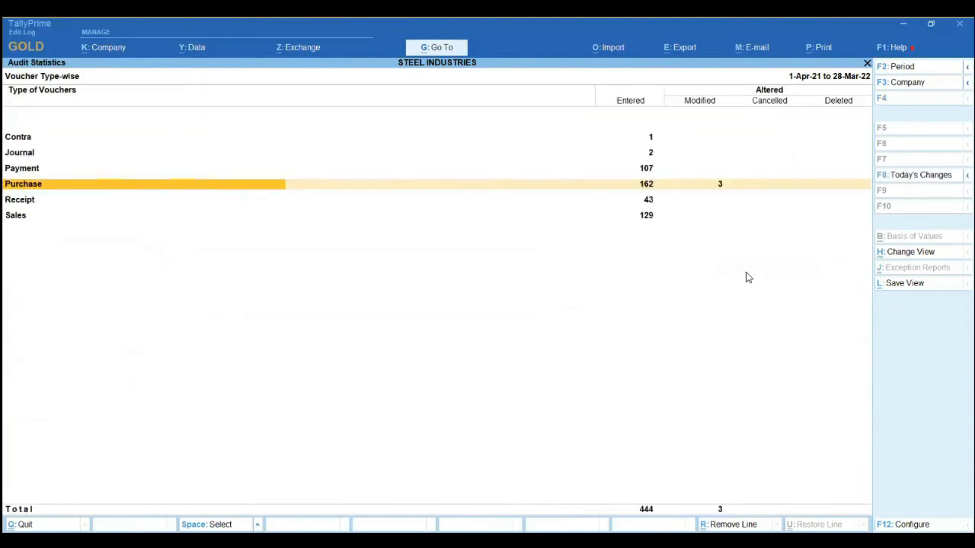
{"action": "key", "text": "F12"}
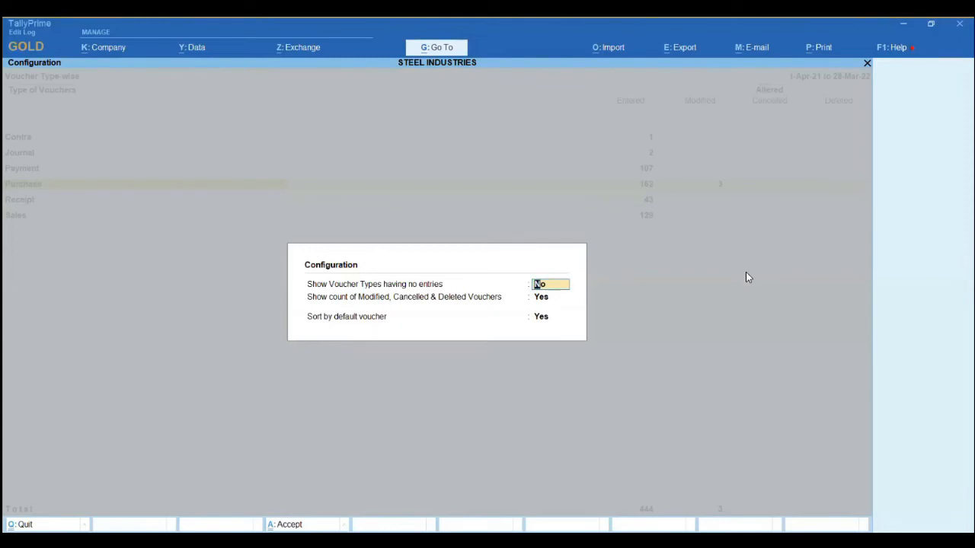
{"action": "key", "text": "y"}
{"action": "key", "text": "ctrl+a"}
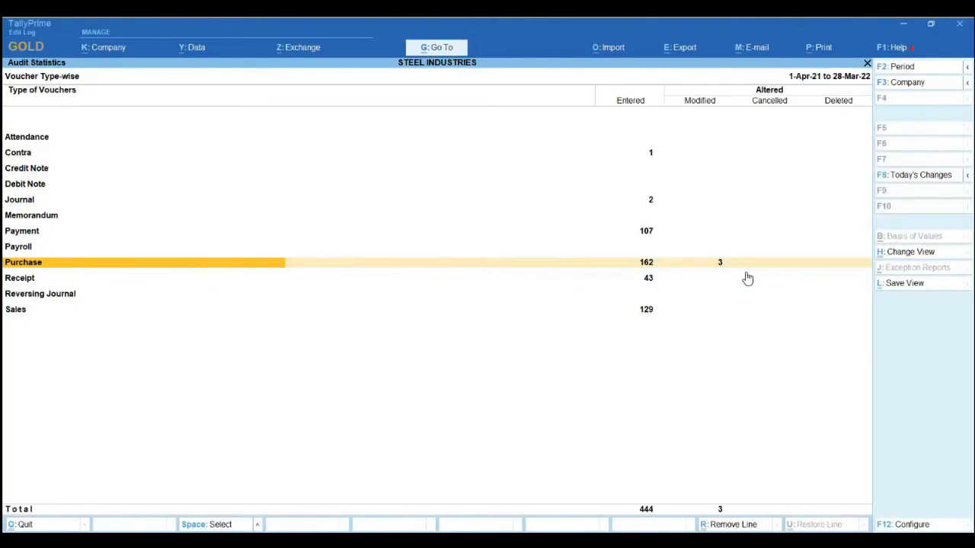
Open the master-wise audit statistics from Tally Audit and list today's changes.
{"action": "key", "text": "Escape"}
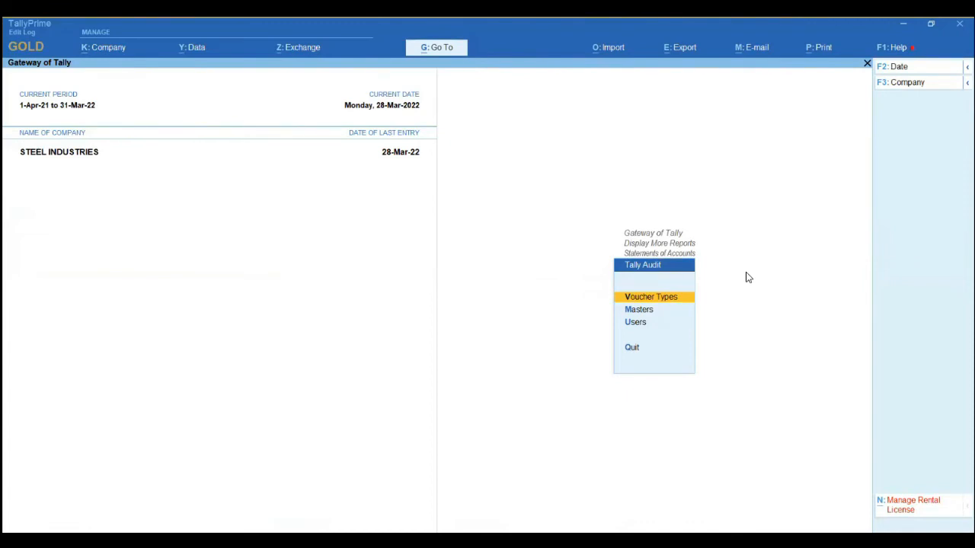
{"action": "key", "text": "Down"}
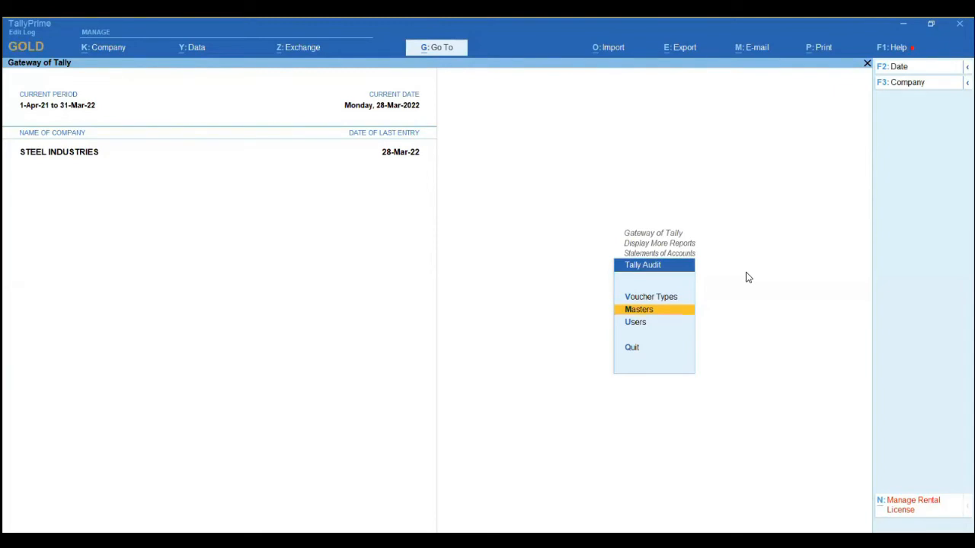
{"action": "key", "text": "Return"}
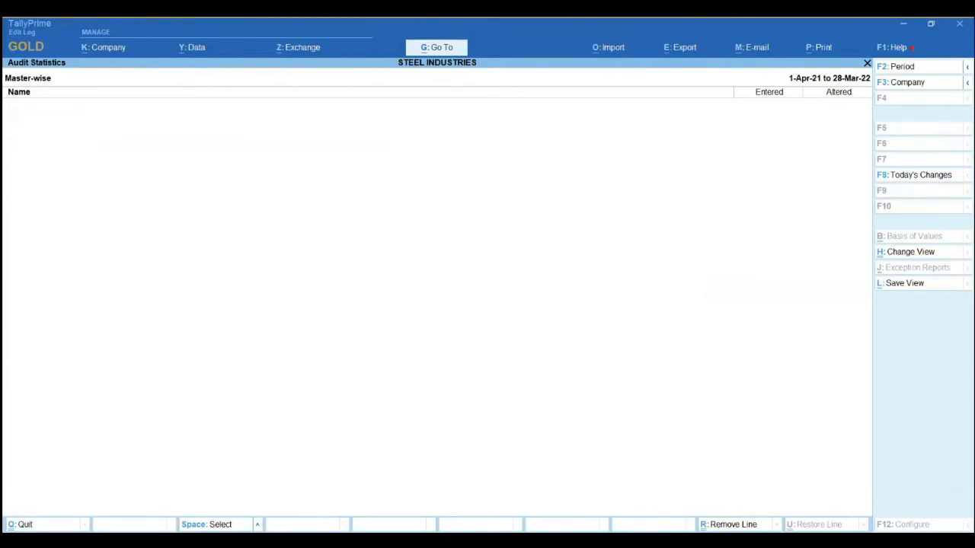
{"action": "key", "text": "F8"}
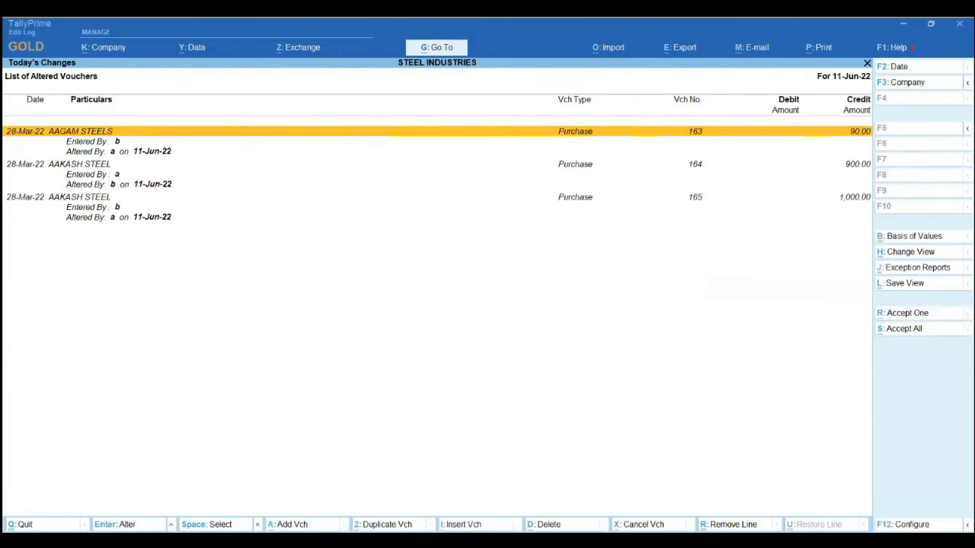
Open the AAGAM STEELS purchase voucher 163 from the altered vouchers and accept it without editing.
{"action": "key", "text": "Return"}
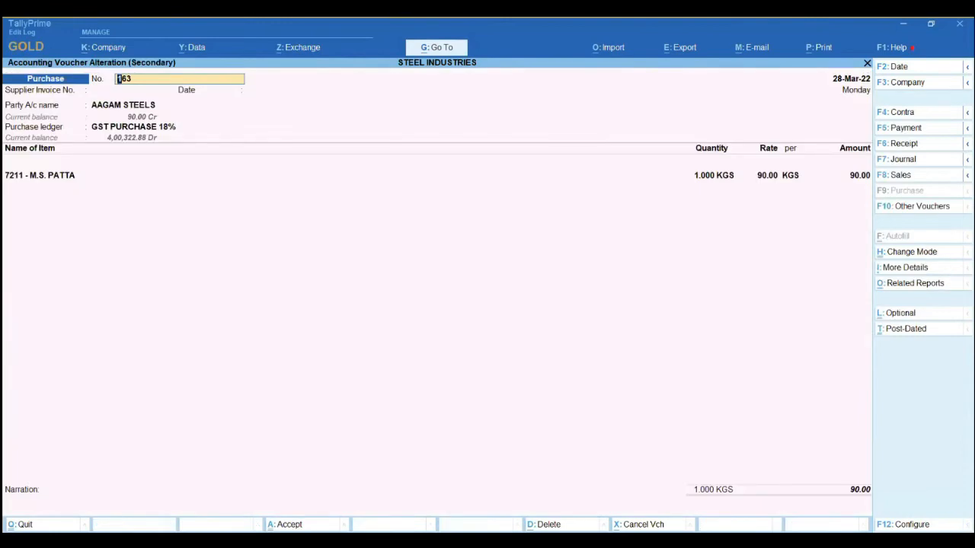
{"action": "key", "text": "ctrl"}
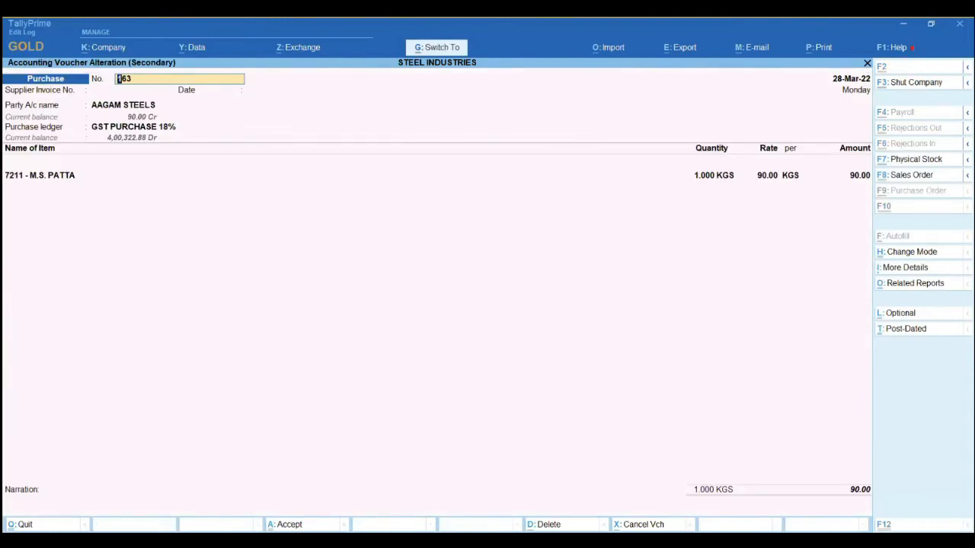
{"action": "key", "text": "ctrl+a"}
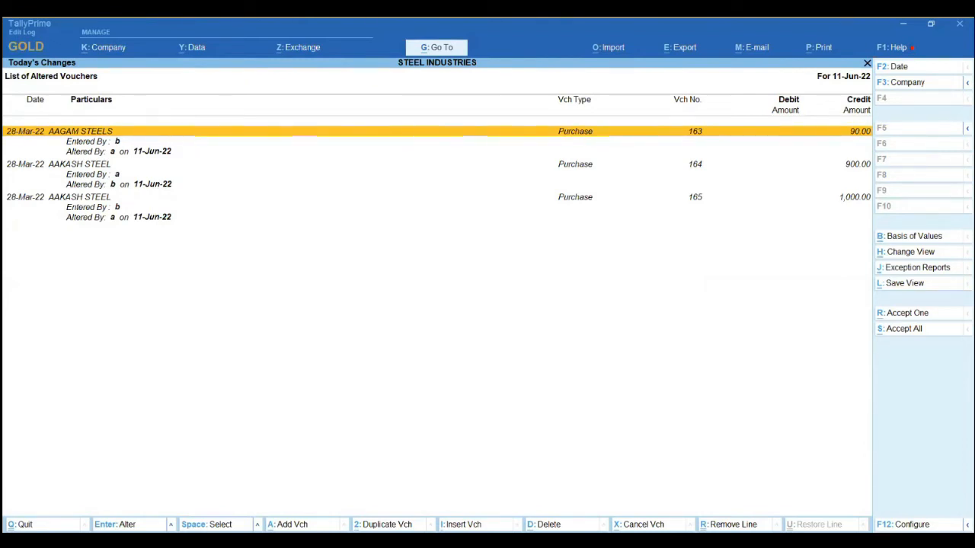
Review the configuration options of the Today's Changes report, keeping the Condensed format and Entered By/Altered By details.
{"action": "key", "text": "F12"}
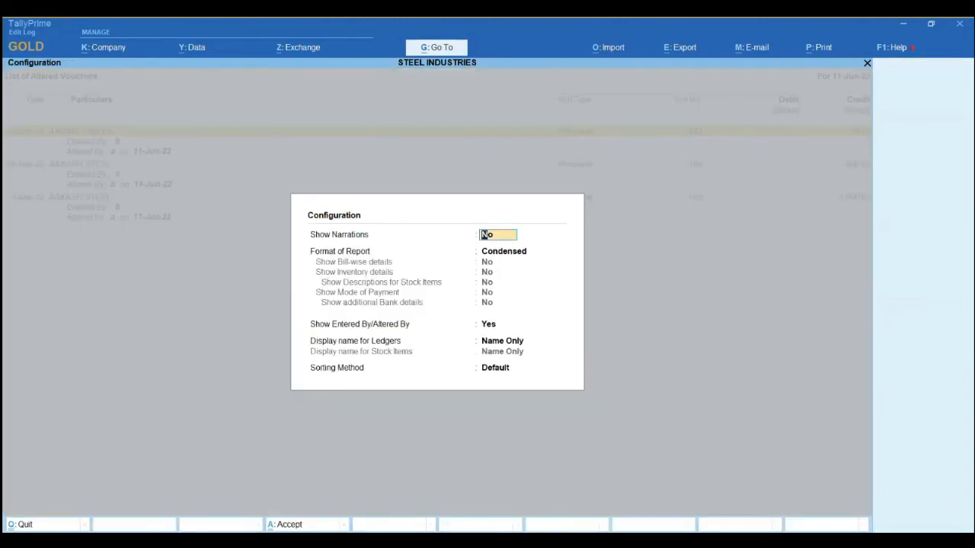
{"action": "key", "text": "Return"}
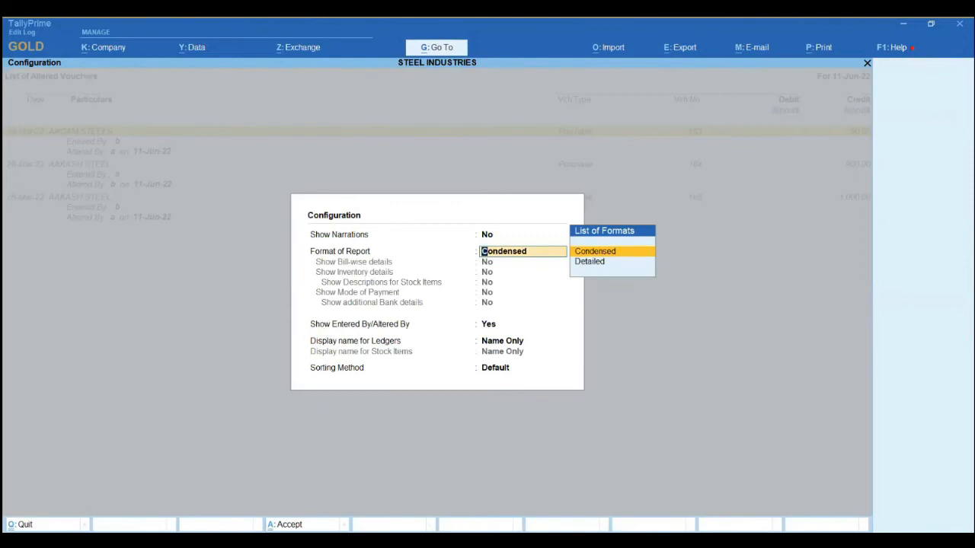
{"action": "key", "text": "Return"}
{"action": "key", "text": "Return"}
{"action": "key", "text": "Return"}
{"action": "key", "text": "Return"}
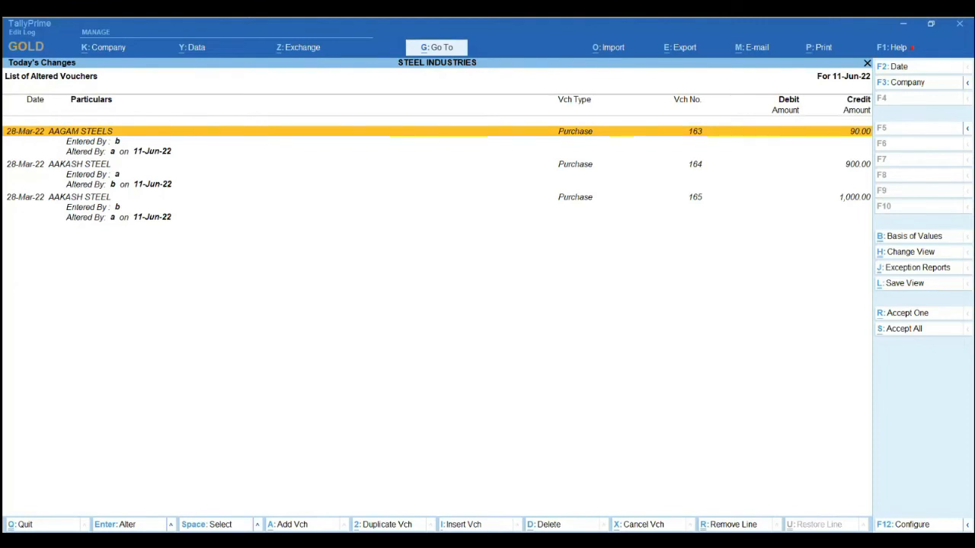
{"action": "key", "text": "space"}
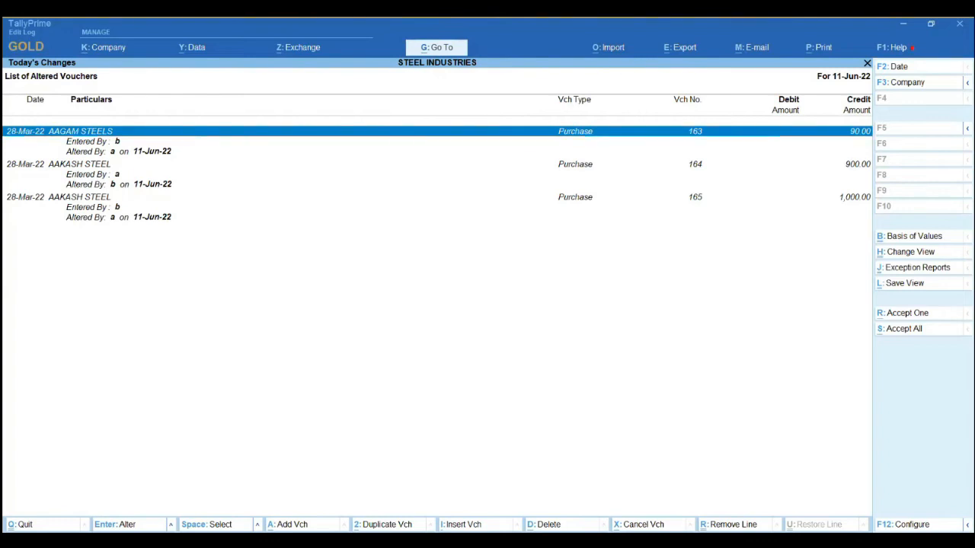
{"action": "key", "text": "Return"}
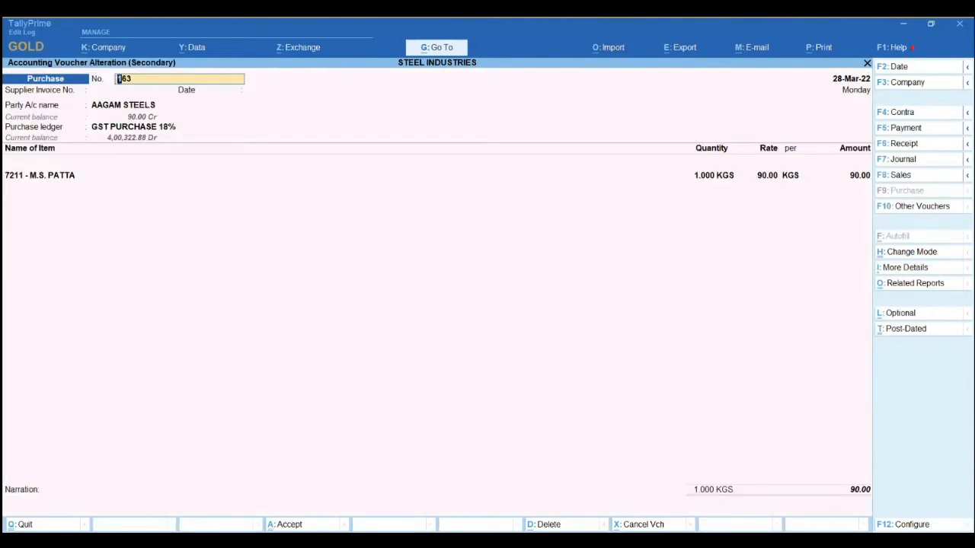
{"action": "left_click", "coordinate": [39, 175]}
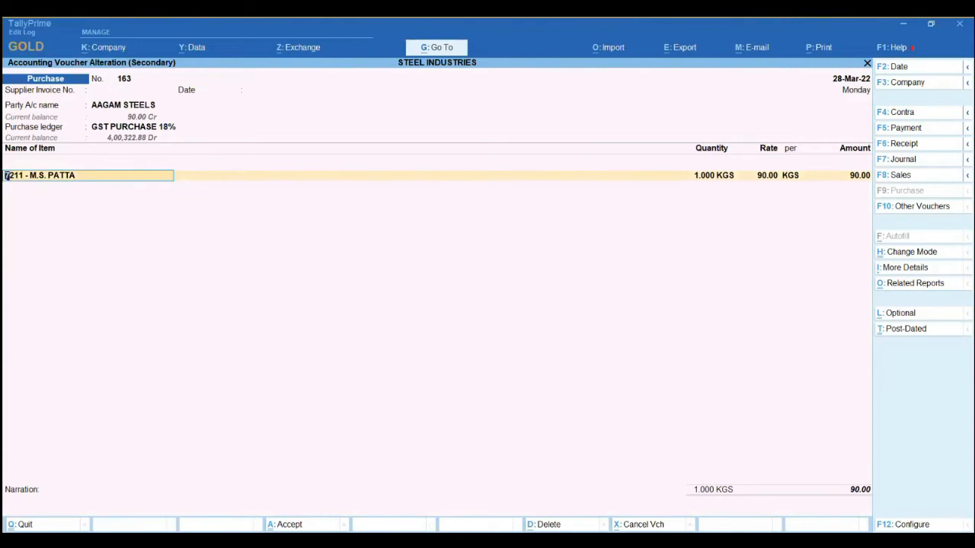
{"action": "key", "text": "BackSpace"}
{"action": "key", "text": "Escape"}
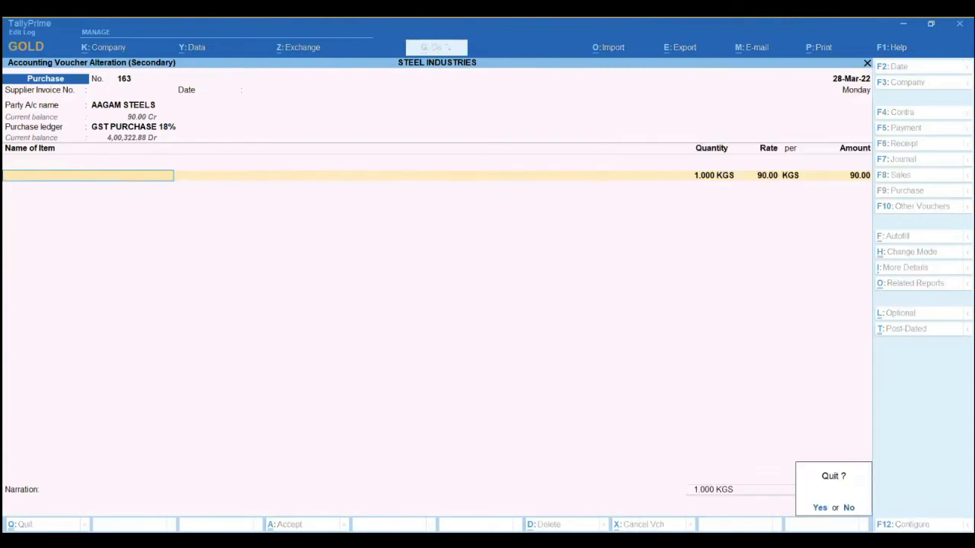
{"action": "key", "text": "y"}
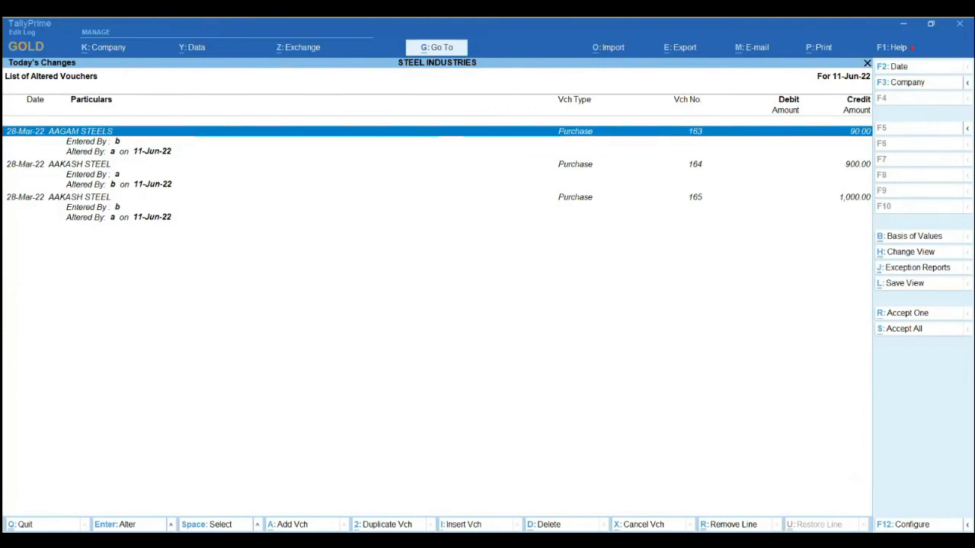
Check the alternative views of Today's Changes, and open the user-wise audit statistics from Tally Audit.
{"action": "key", "text": "h"}
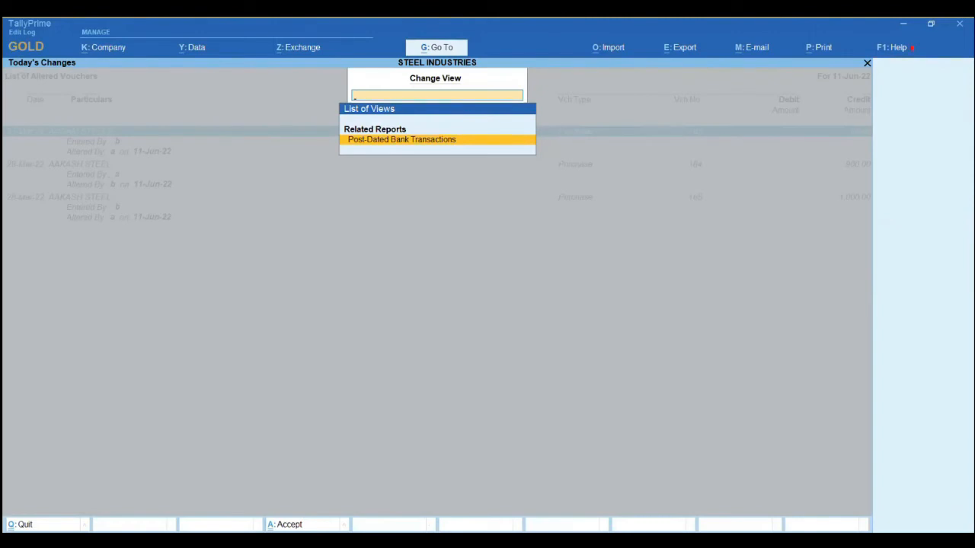
{"action": "key", "text": "Escape"}
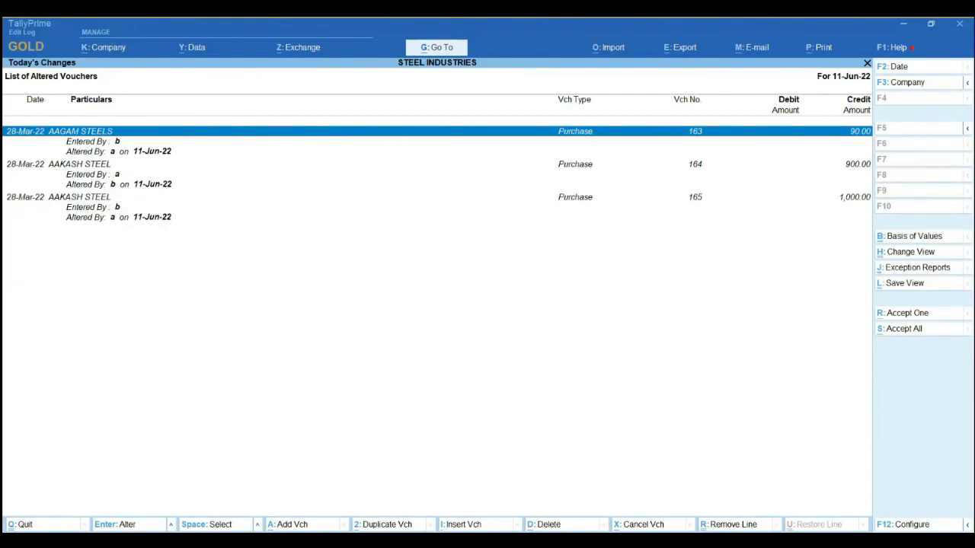
{"action": "key", "text": "Escape"}
{"action": "key", "text": "Escape"}
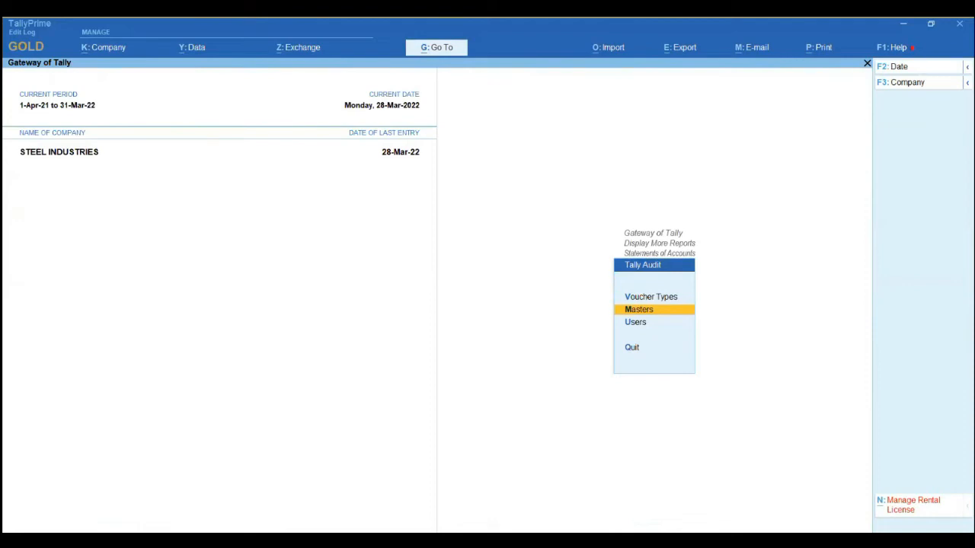
{"action": "key", "text": "Down"}
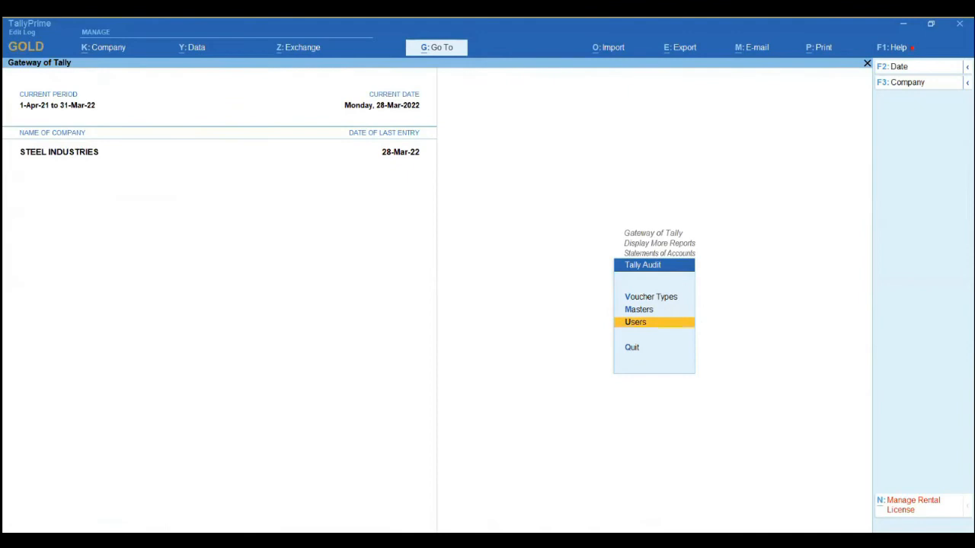
{"action": "key", "text": "Return"}
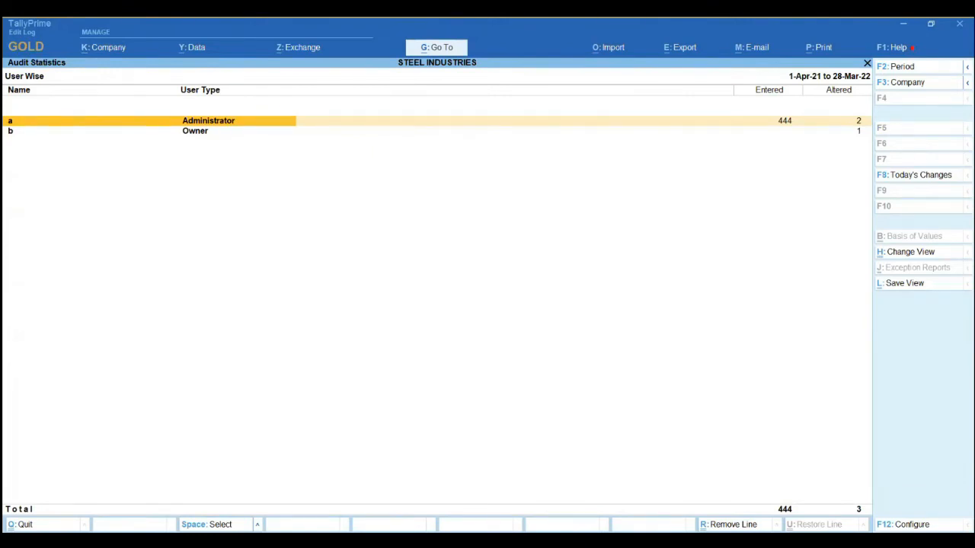
Turn on the separate Modified, Cancelled and Deleted voucher counts in the user-wise audit statistics.
{"action": "key", "text": "F12"}
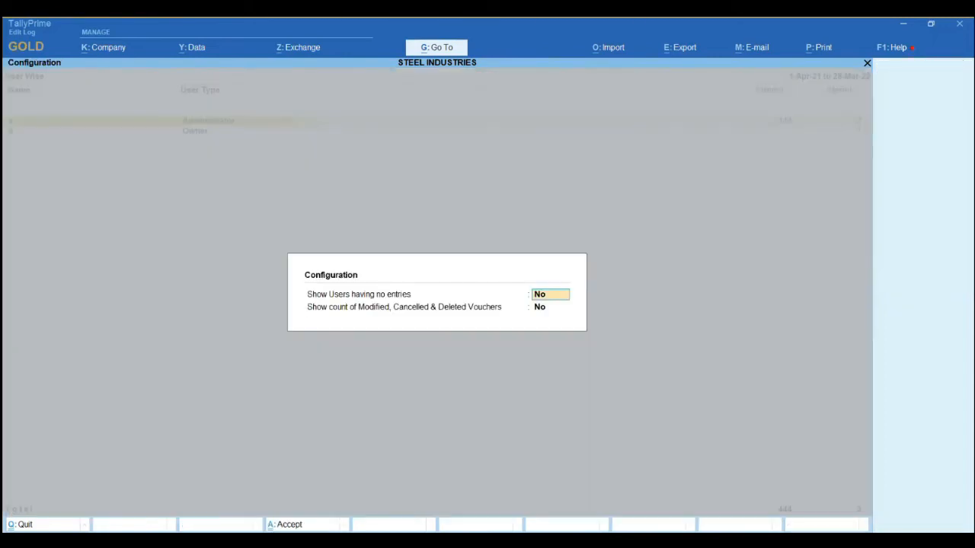
{"action": "type", "text": "y"}
{"action": "key", "text": "Return"}
{"action": "key", "text": "Return"}
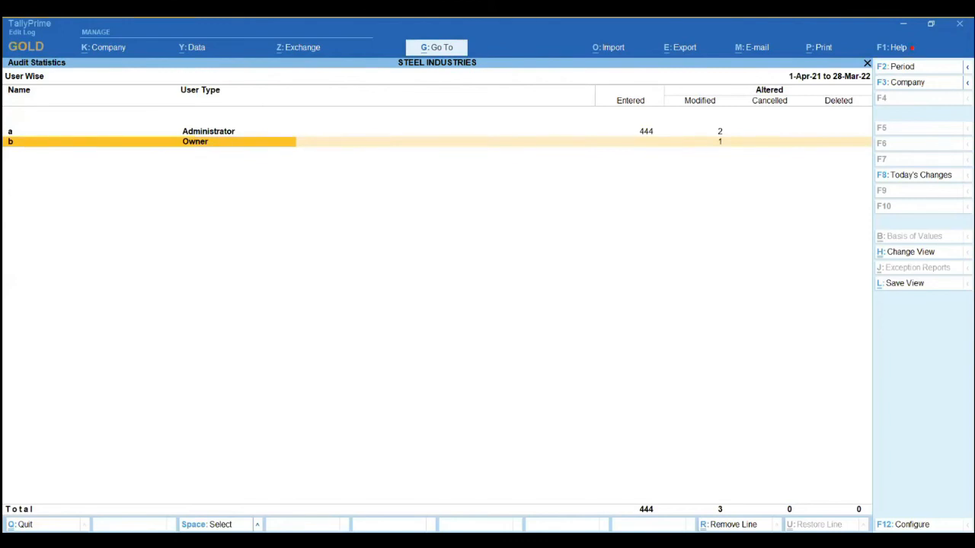
{"action": "key", "text": "Up"}
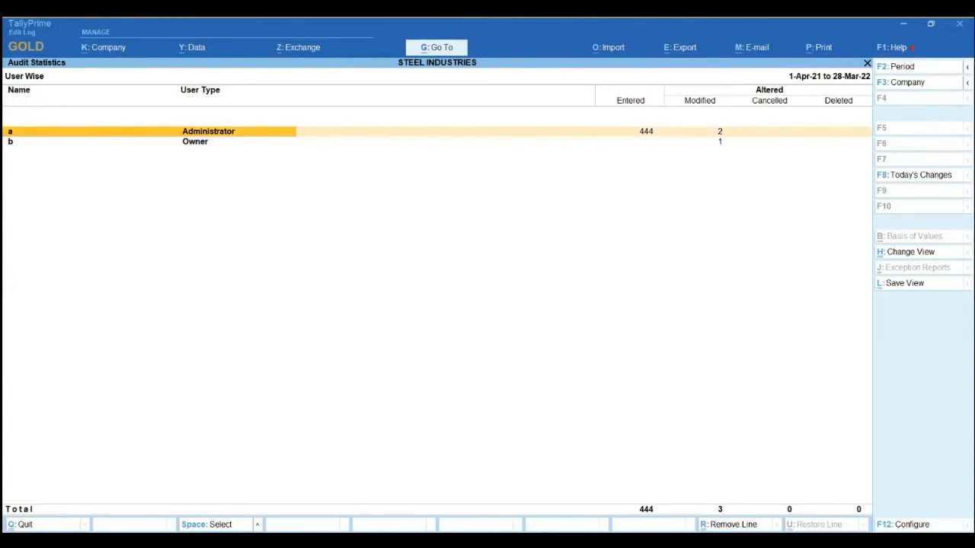
Change the view to Voucher type-wise Audit Statistics and back to User-wise Audit Statistics.
{"action": "key", "text": "ctrl+h"}
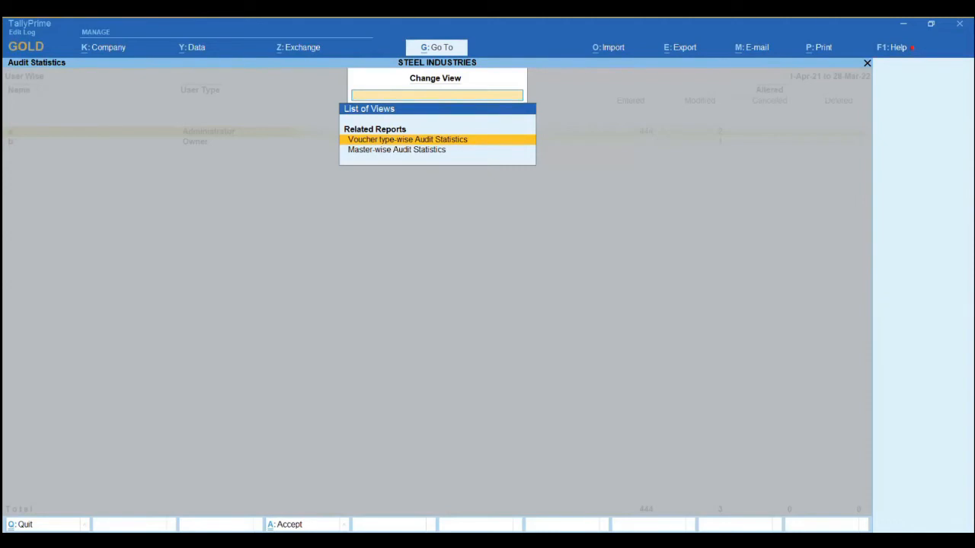
{"action": "key", "text": "Return"}
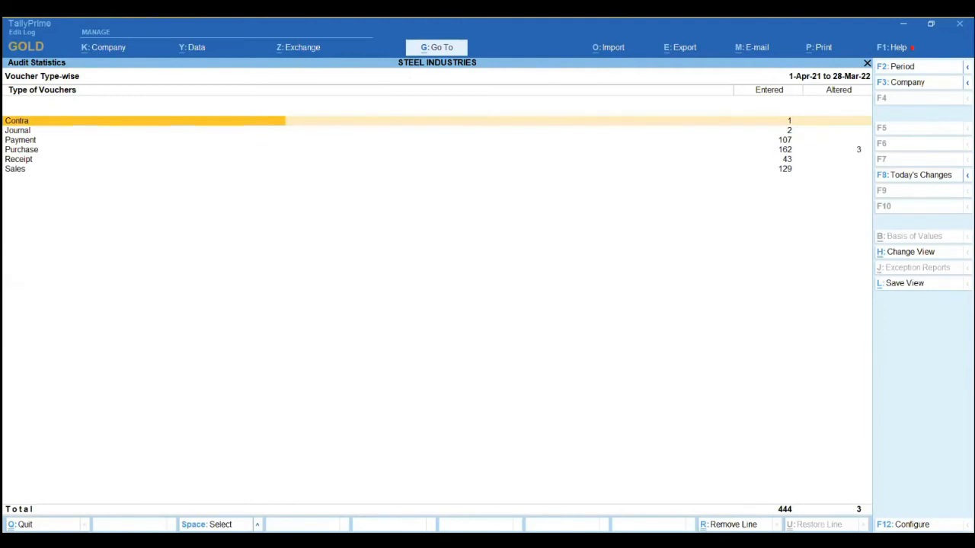
{"action": "key", "text": "ctrl+h"}
{"action": "key", "text": "Down"}
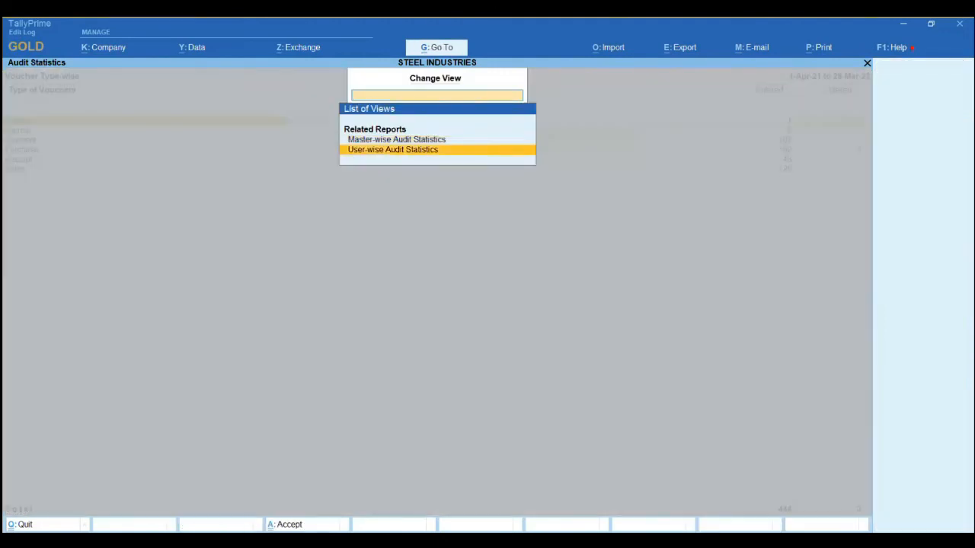
{"action": "key", "text": "Return"}
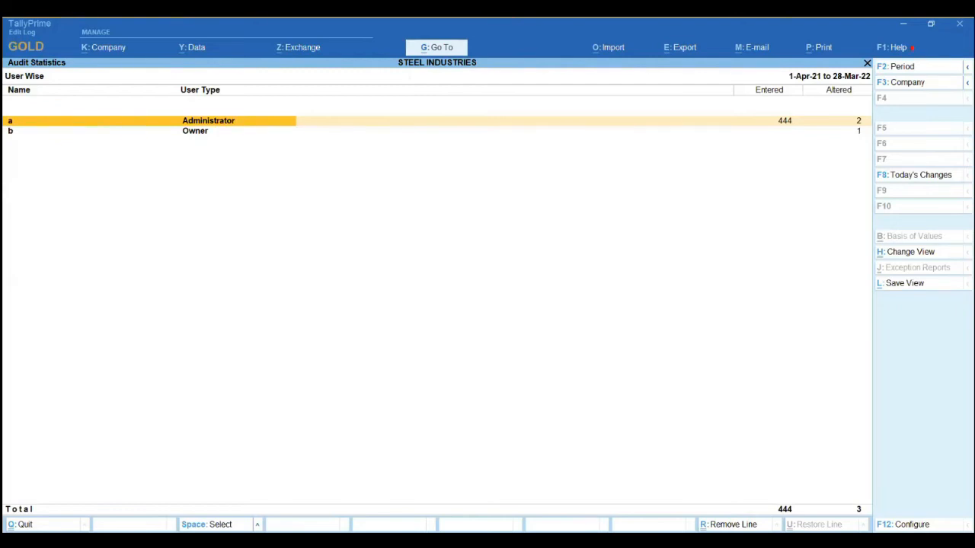
Drill down from user a's statistics to the monthly audit register for Purchase.
{"action": "key", "text": "Return"}
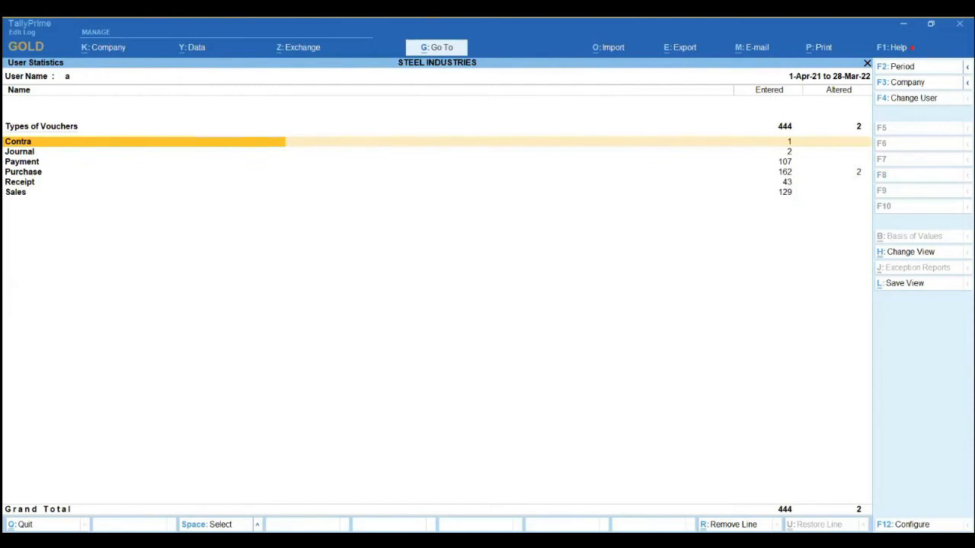
{"action": "key", "text": "Down"}
{"action": "key", "text": "Down"}
{"action": "key", "text": "Down"}
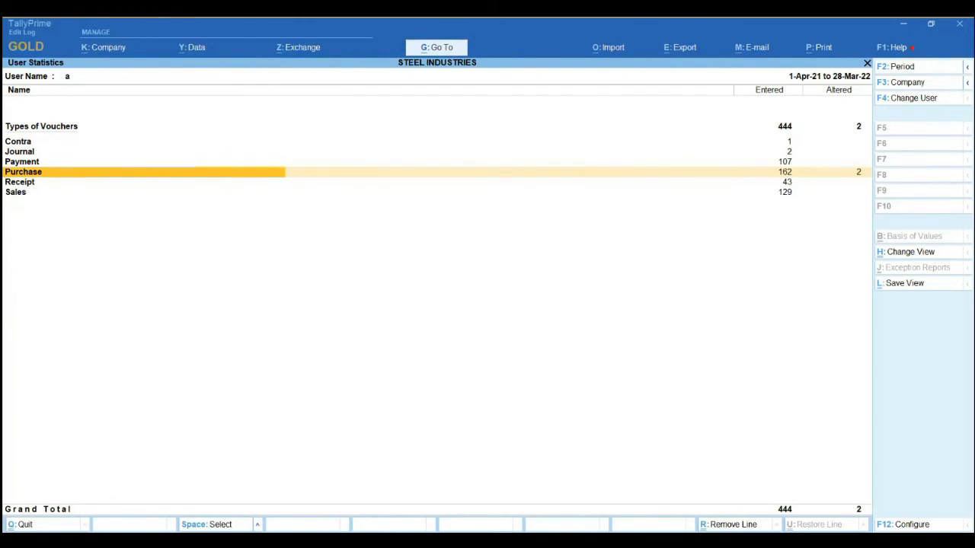
{"action": "key", "text": "Return"}
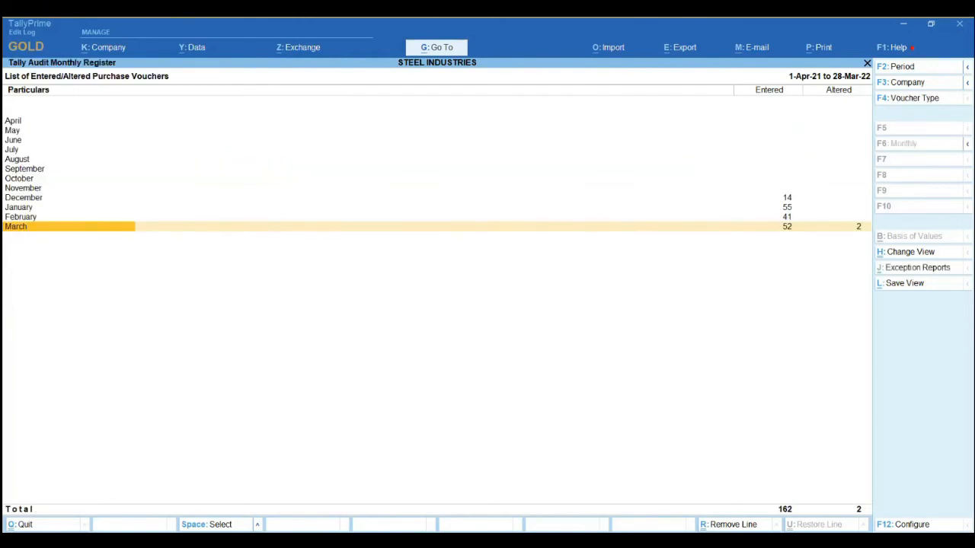
Open the March listing of entered and altered purchase vouchers and examine who entered and altered the latest entries dated 28-Mar-22.
{"action": "key", "text": "Return"}
{"action": "key", "text": "Down"}
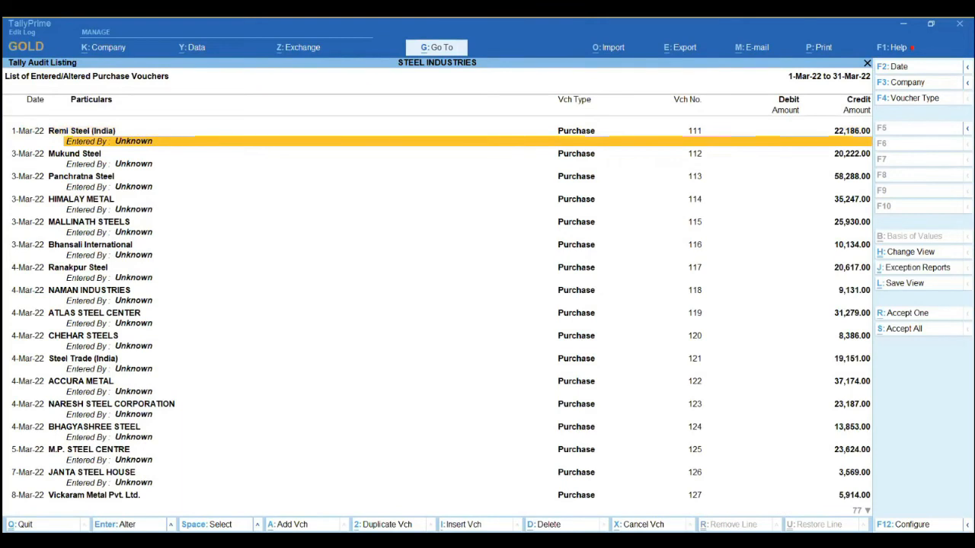
{"action": "key", "text": "Down"}
{"action": "key", "text": "Down"}
{"action": "key", "text": "Down"}
{"action": "key", "text": "Down"}
{"action": "key", "text": "Down"}
{"action": "key", "text": "Down"}
{"action": "key", "text": "Down"}
{"action": "key", "text": "Down"}
{"action": "key", "text": "Down"}
{"action": "key", "text": "Down"}
{"action": "key", "text": "Down"}
{"action": "key", "text": "Down"}
{"action": "key", "text": "Down"}
{"action": "key", "text": "Down"}
{"action": "key", "text": "Down"}
{"action": "key", "text": "Down"}
{"action": "key", "text": "Down"}
{"action": "key", "text": "Down"}
{"action": "key", "text": "Down"}
{"action": "key", "text": "Down"}
{"action": "key", "text": "Down"}
{"action": "key", "text": "Down"}
{"action": "key", "text": "Down"}
{"action": "key", "text": "Down"}
{"action": "key", "text": "Down"}
{"action": "key", "text": "Down"}
{"action": "key", "text": "Down"}
{"action": "key", "text": "Down"}
{"action": "key", "text": "Down"}
{"action": "key", "text": "Down"}
{"action": "key", "text": "Down"}
{"action": "key", "text": "Down"}
{"action": "key", "text": "Down"}
{"action": "key", "text": "Down"}
{"action": "key", "text": "Down"}
{"action": "key", "text": "Down"}
{"action": "key", "text": "Down"}
{"action": "key", "text": "Down"}
{"action": "key", "text": "Down"}
{"action": "key", "text": "Down"}
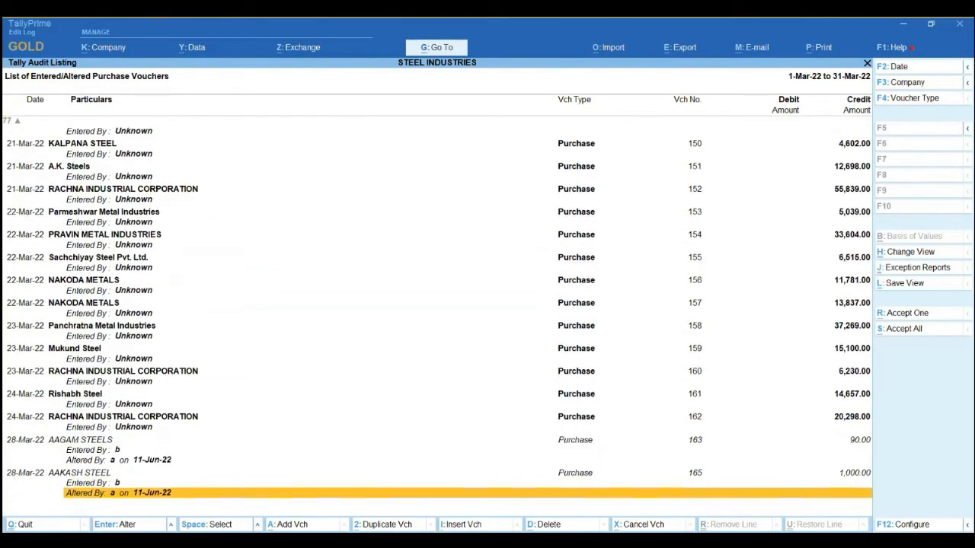
{"action": "key", "text": "Up"}
{"action": "key", "text": "Up"}
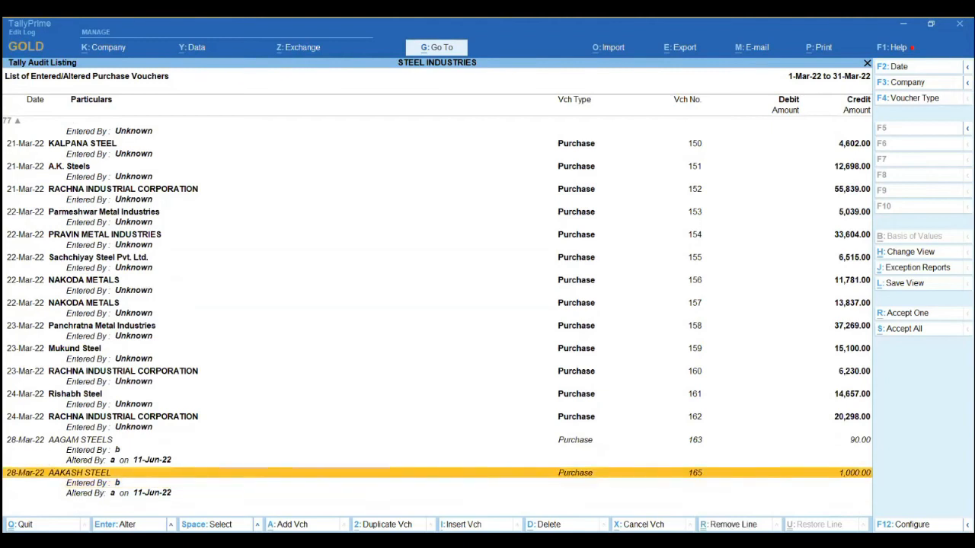
{"action": "key", "text": "Down"}
{"action": "key", "text": "Down"}
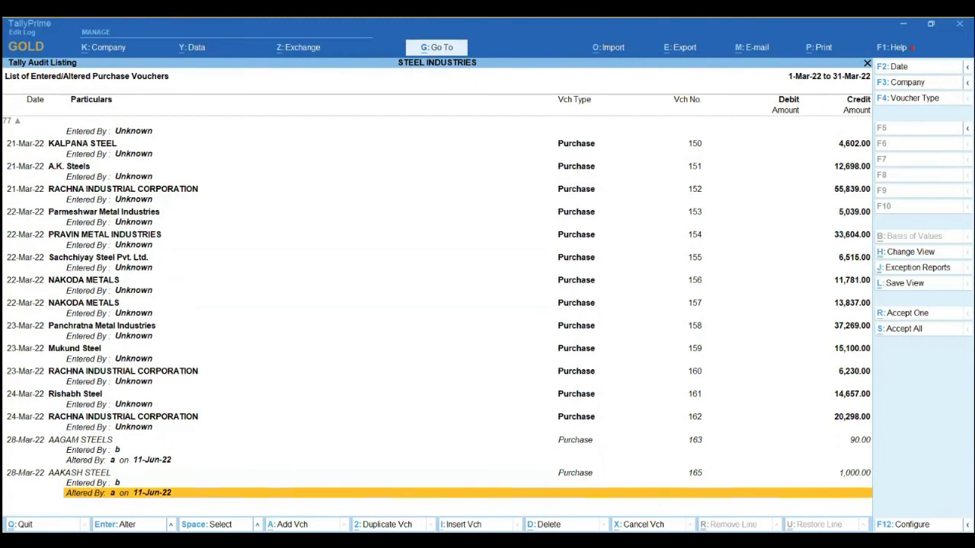
Close the purchase audit listing and all open audit statistics reports, returning to the Gateway of Tally.
{"action": "key", "text": "F12"}
{"action": "key", "text": "Escape"}
{"action": "key", "text": "Escape"}
{"action": "key", "text": "Escape"}
{"action": "key", "text": "Escape"}
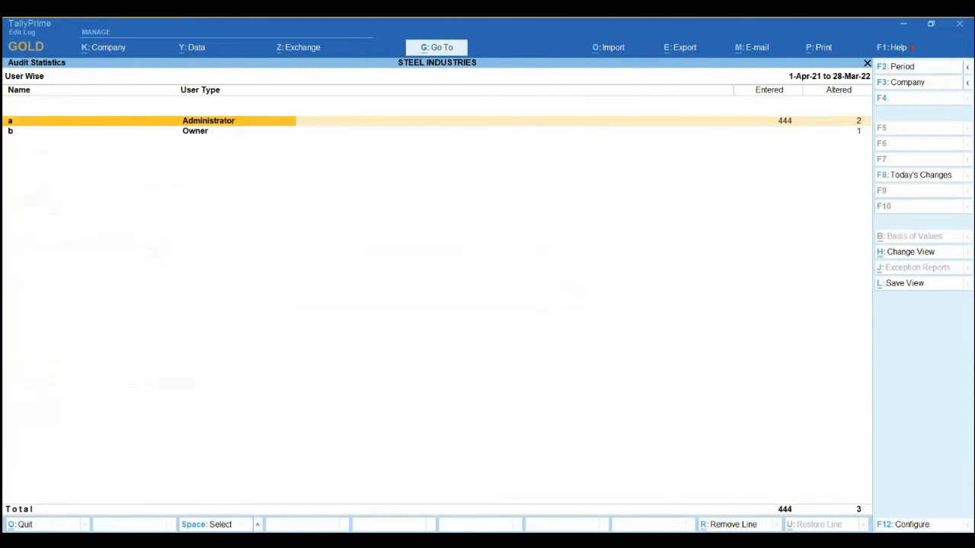
{"action": "key", "text": "Escape"}
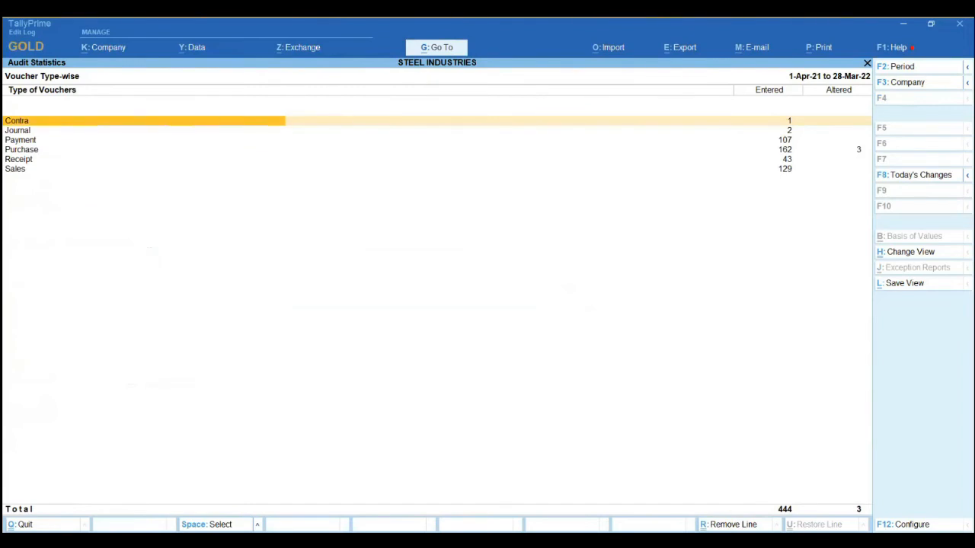
{"action": "key", "text": "Escape"}
{"action": "key", "text": "Escape"}
{"action": "key", "text": "Escape"}
{"action": "key", "text": "Escape"}
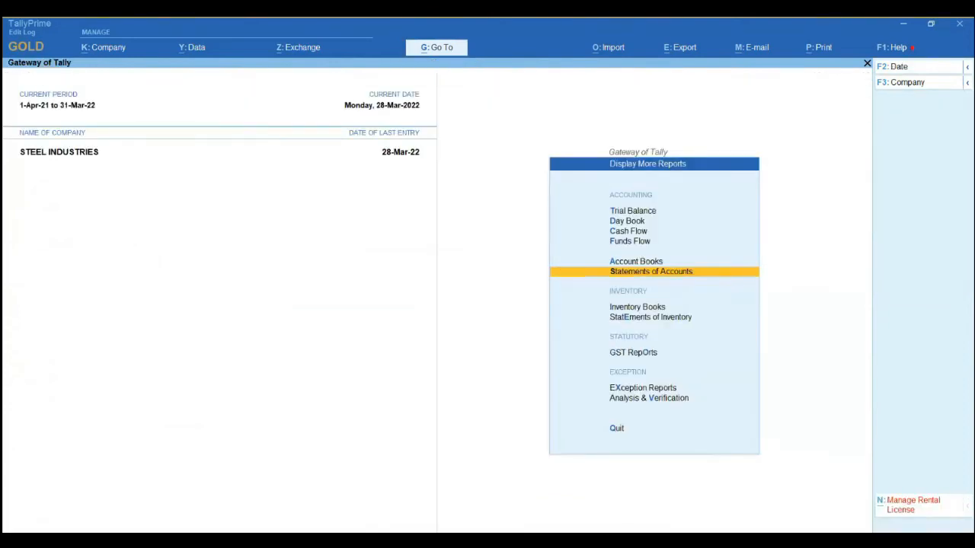
{"action": "key", "text": "Escape"}
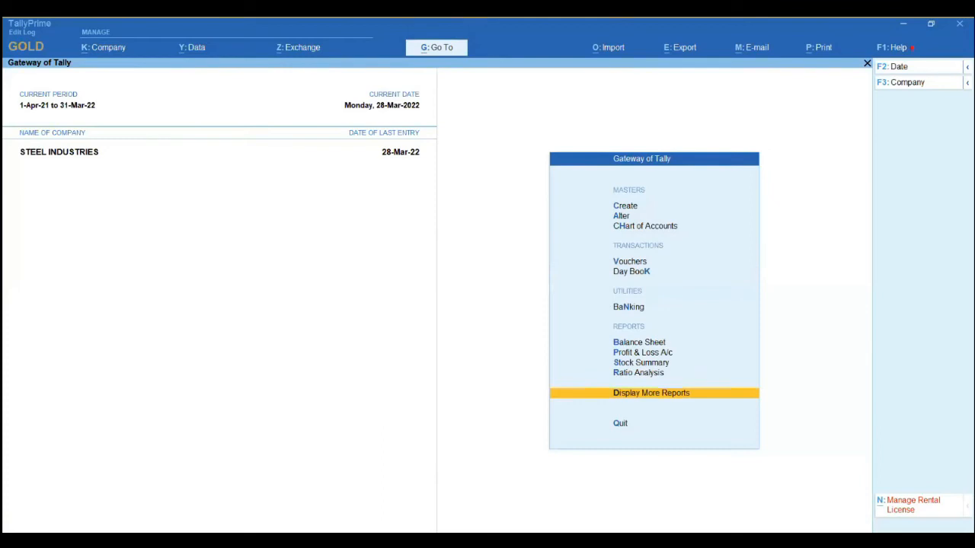
Open the voucher type-wise audit statistics from Tally Audit under Statements of Accounts.
{"action": "key", "text": "Return"}
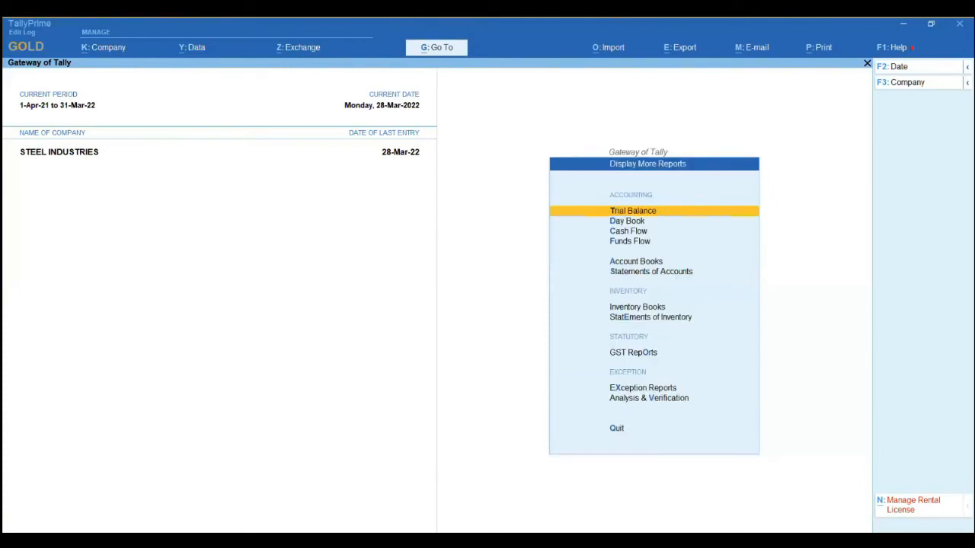
{"action": "key", "text": "s"}
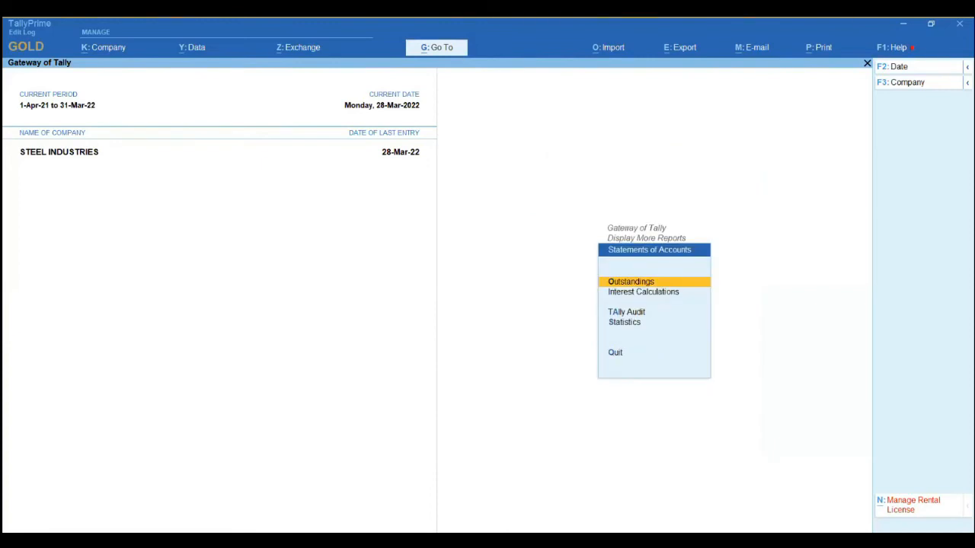
{"action": "key", "text": "Down"}
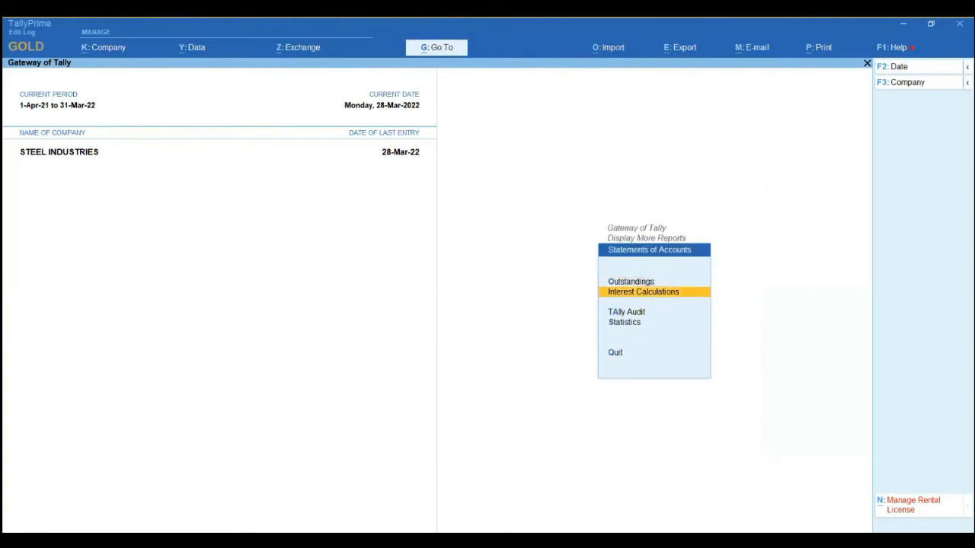
{"action": "key", "text": "a"}
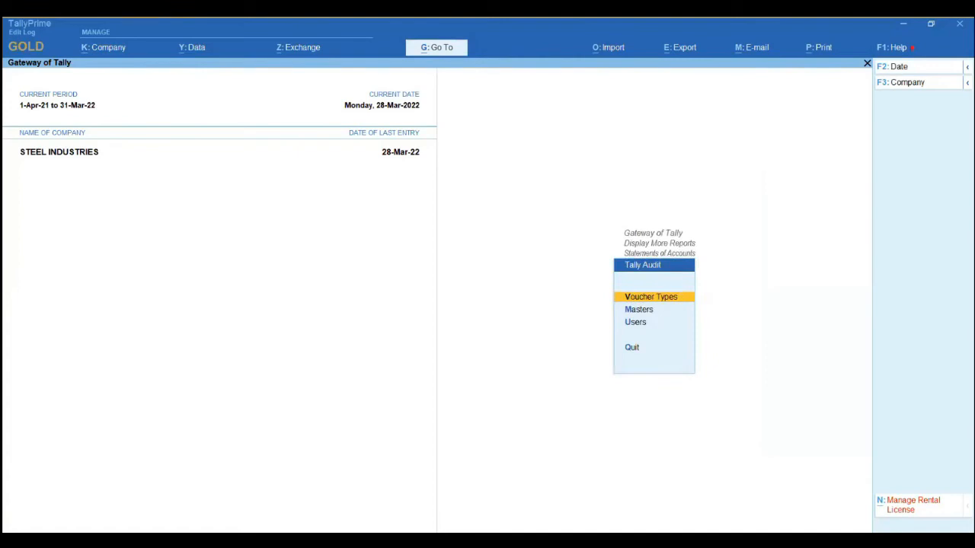
{"action": "key", "text": "Return"}
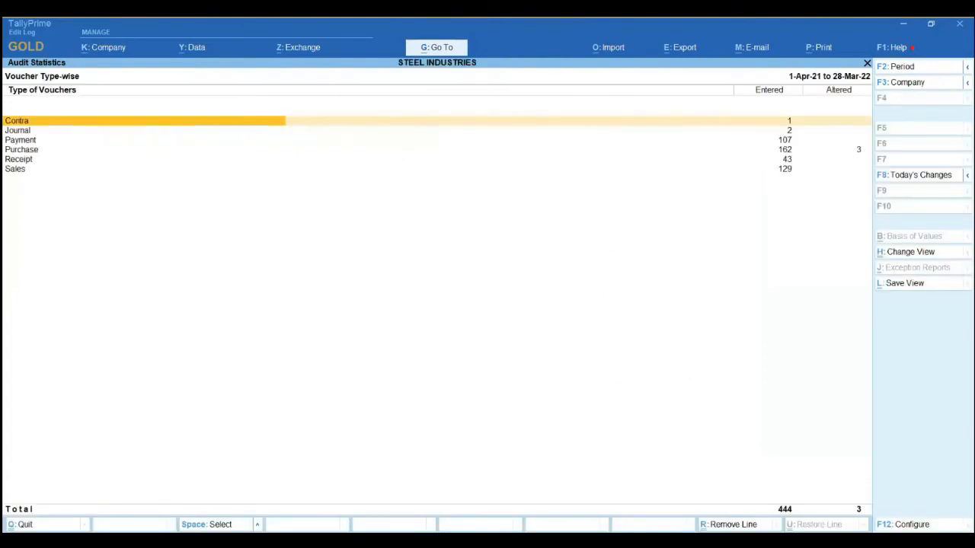